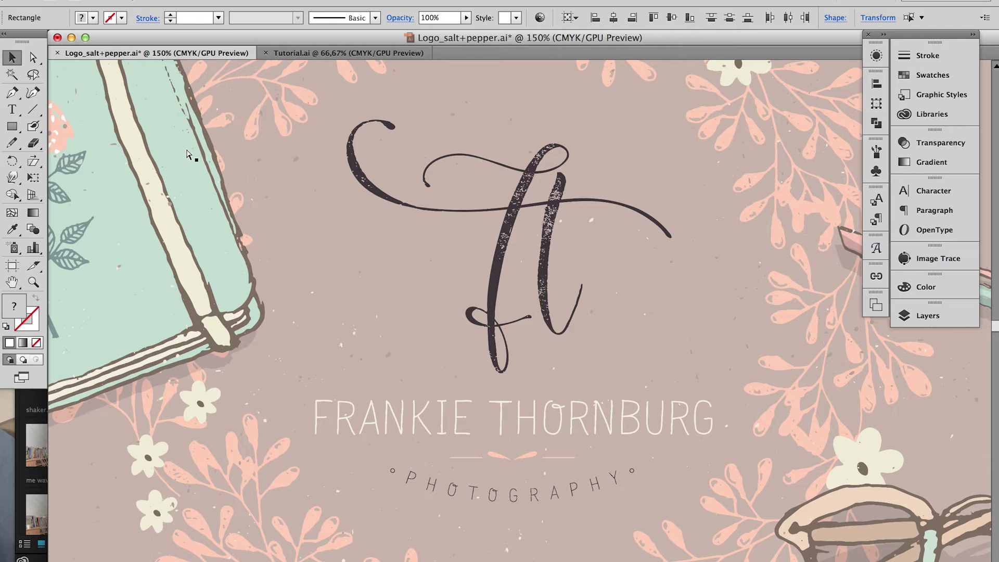
Fit the finished header artboard in view, then switch to the Tutorial.ai document
key(super+0)
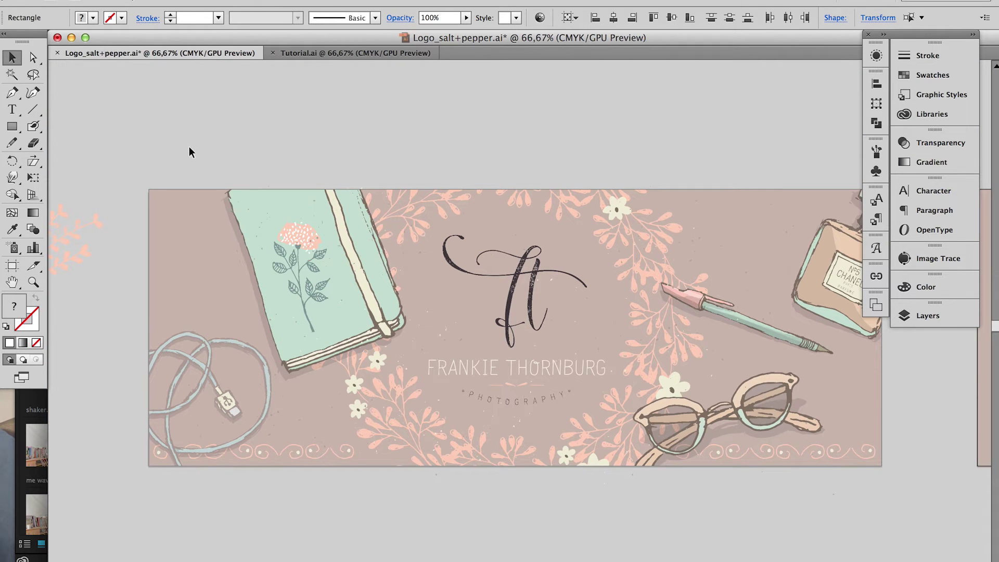
key(ctrl+Tab)
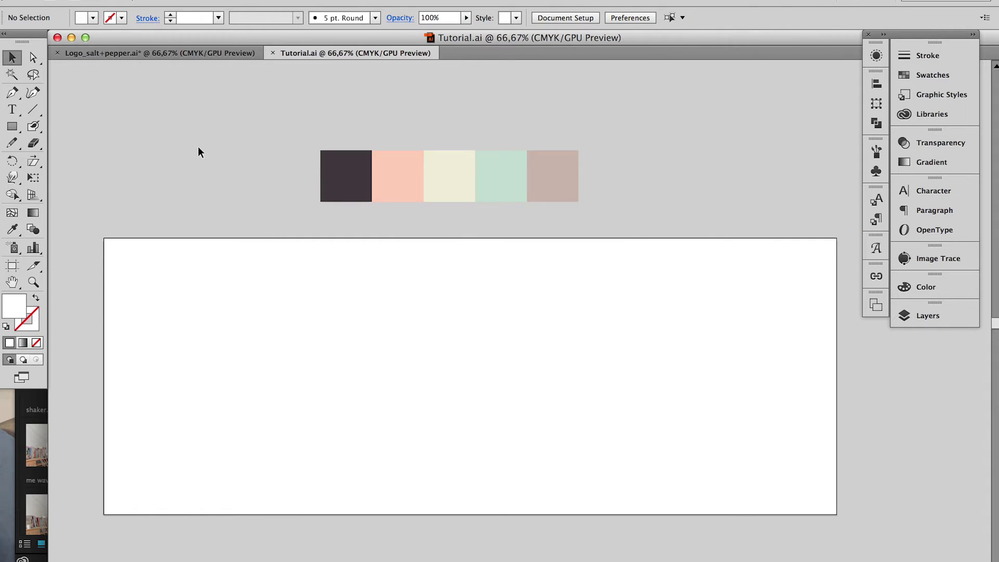
Create a layer named Background and drag it below Logo in the Layers panel
click(940, 320)
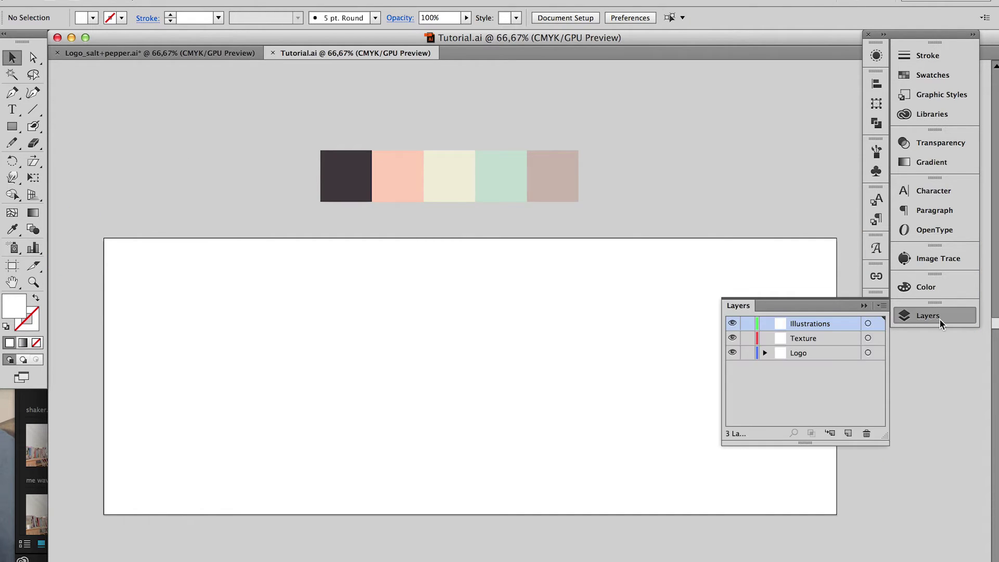
click(851, 430)
double_click(801, 324)
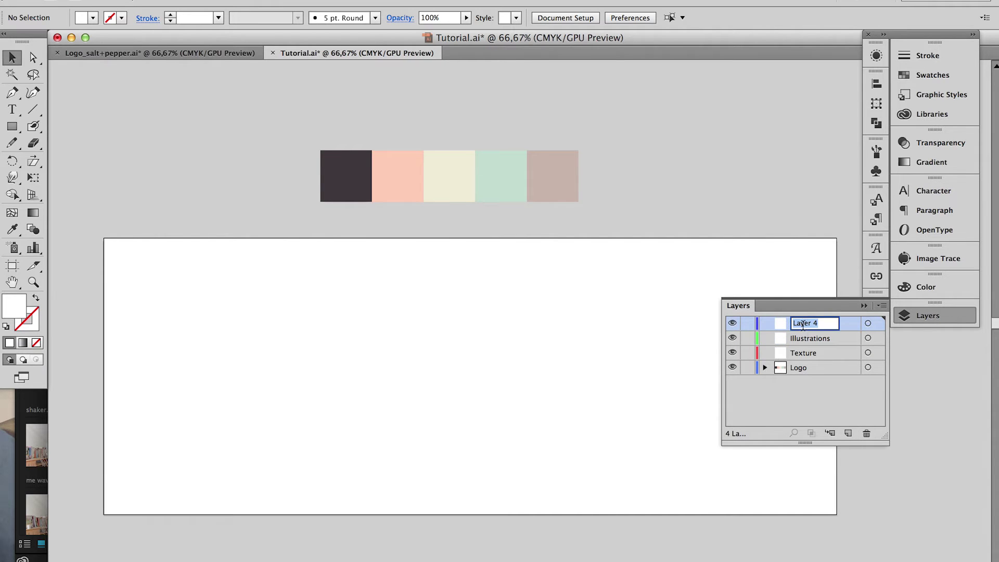
text(Backgroun)
key(Return)
double_click(794, 324)
click(828, 323)
text(d)
key(Return)
drag(832, 325, 825, 376)
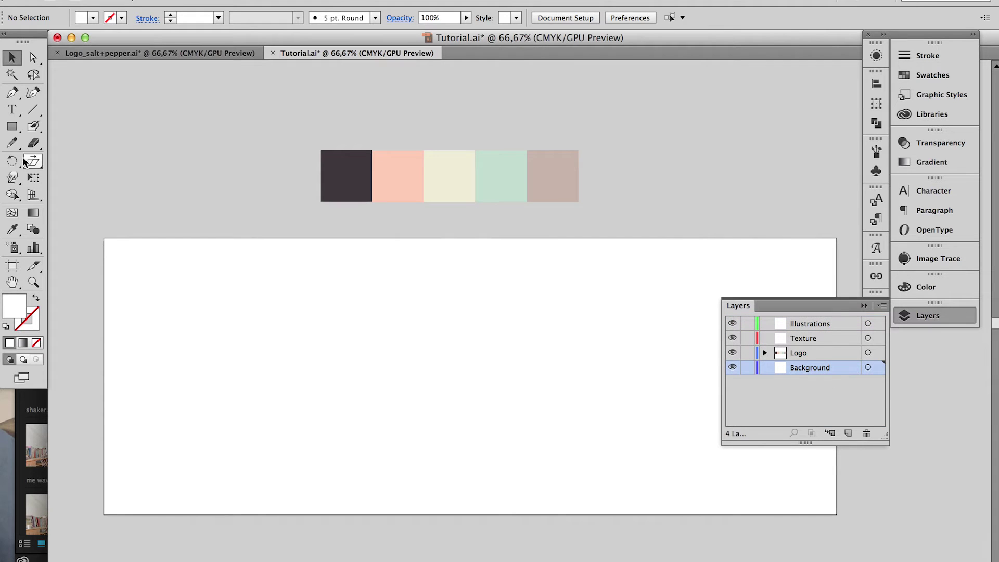
click(12, 126)
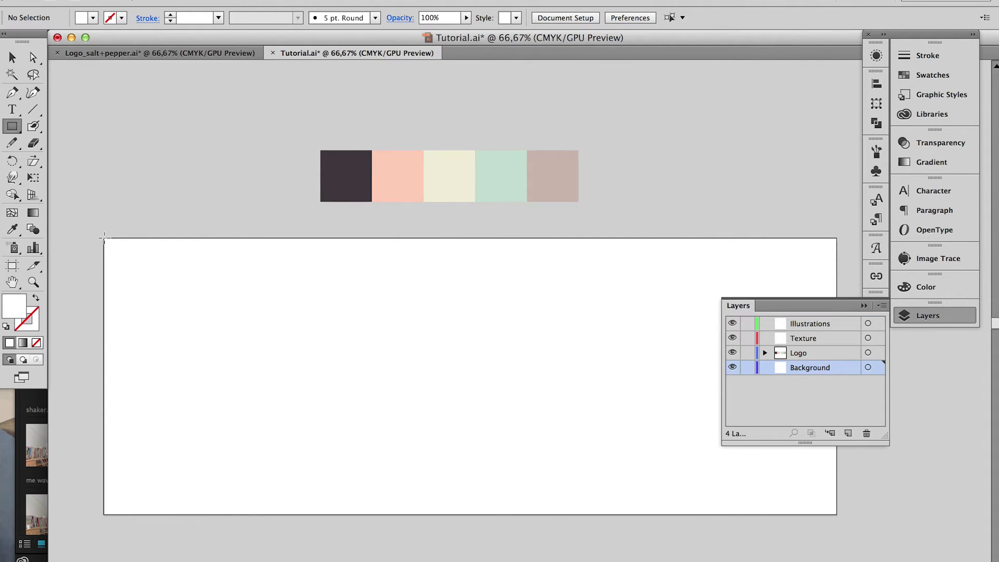
Draw a 556 × 210 mm rectangle and fill it with the taupe swatch colour
click(104, 238)
key(Return)
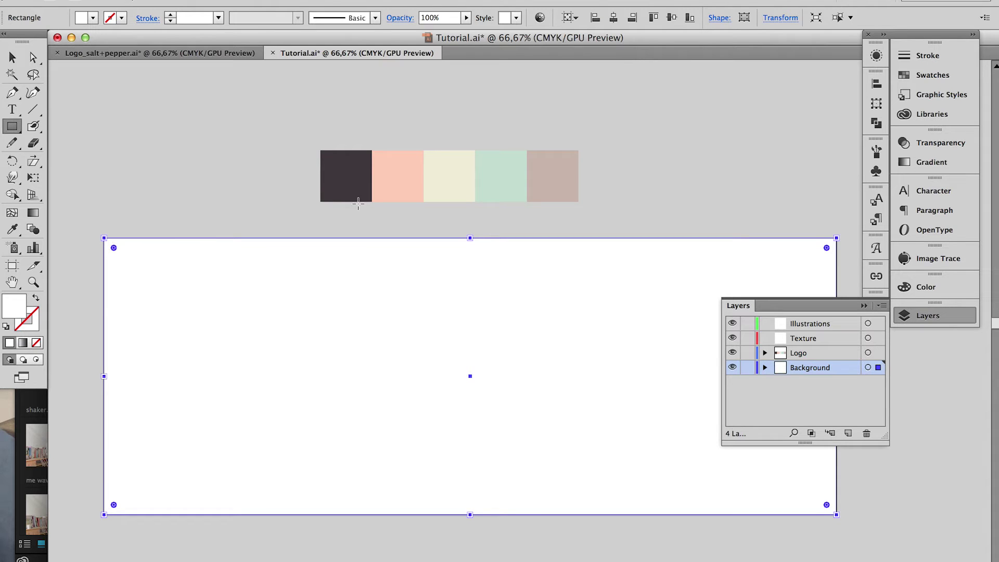
key(i)
click(551, 185)
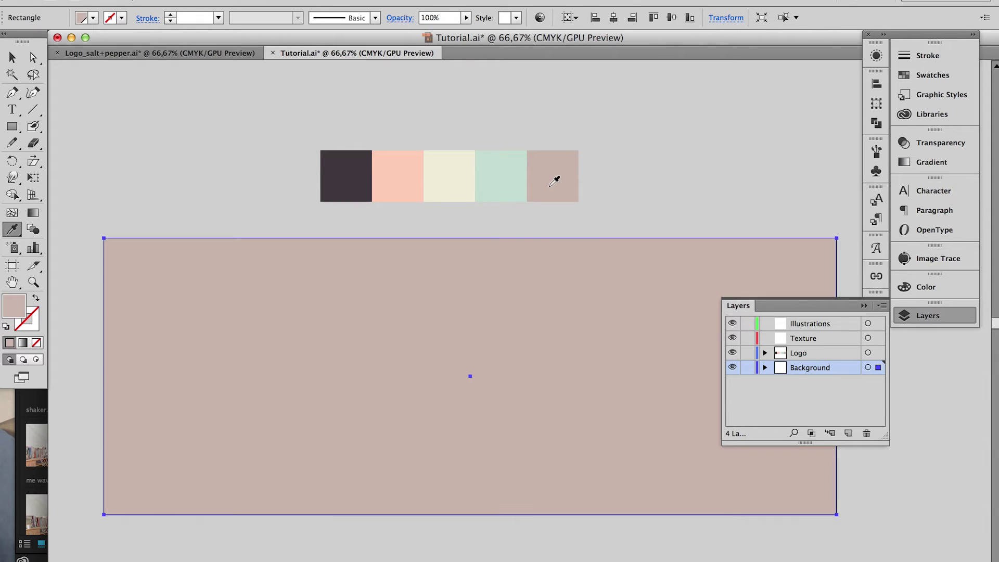
Reselect the background rectangle and lock the Background layer
key(super+shift+a)
key(v)
click(549, 342)
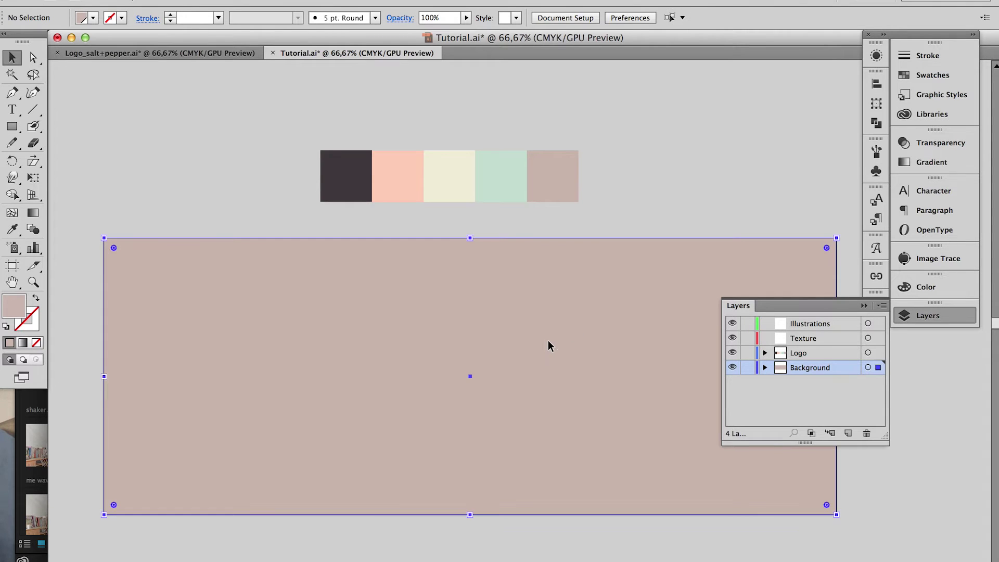
click(748, 367)
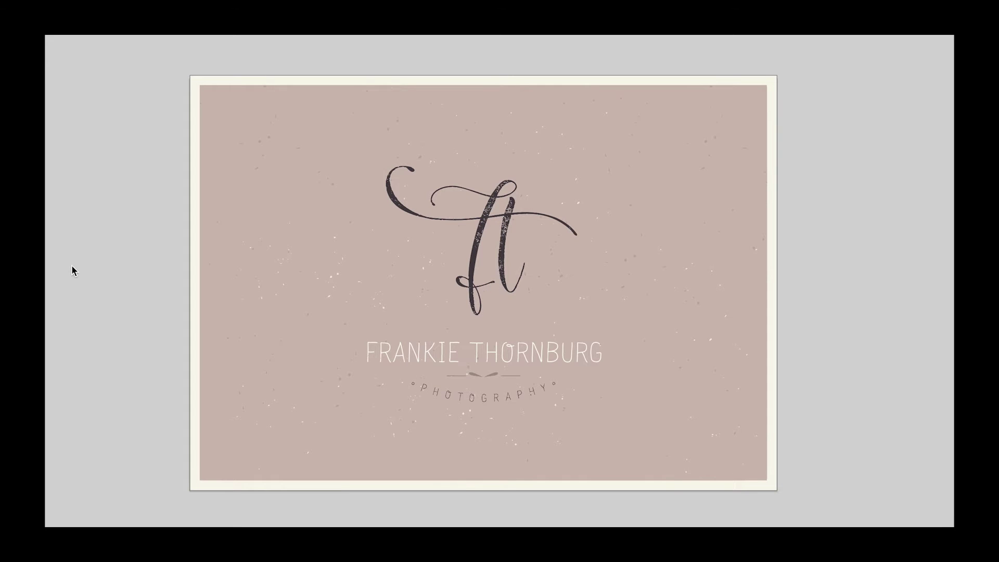
scroll(72, 264, right, 5)
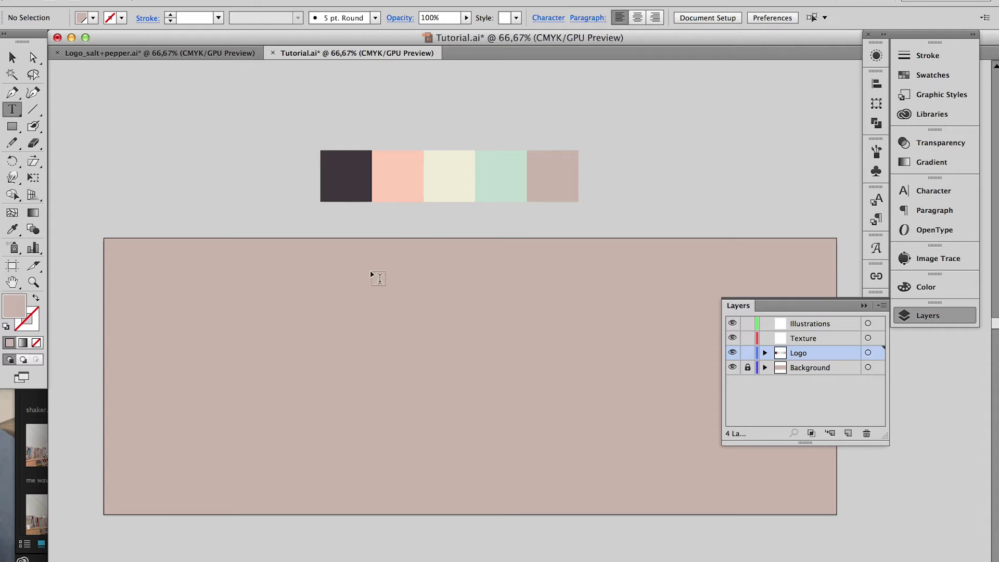
Draw a text area for 'ft', set it to 109 pt and centre-align it
drag(370, 271, 647, 431)
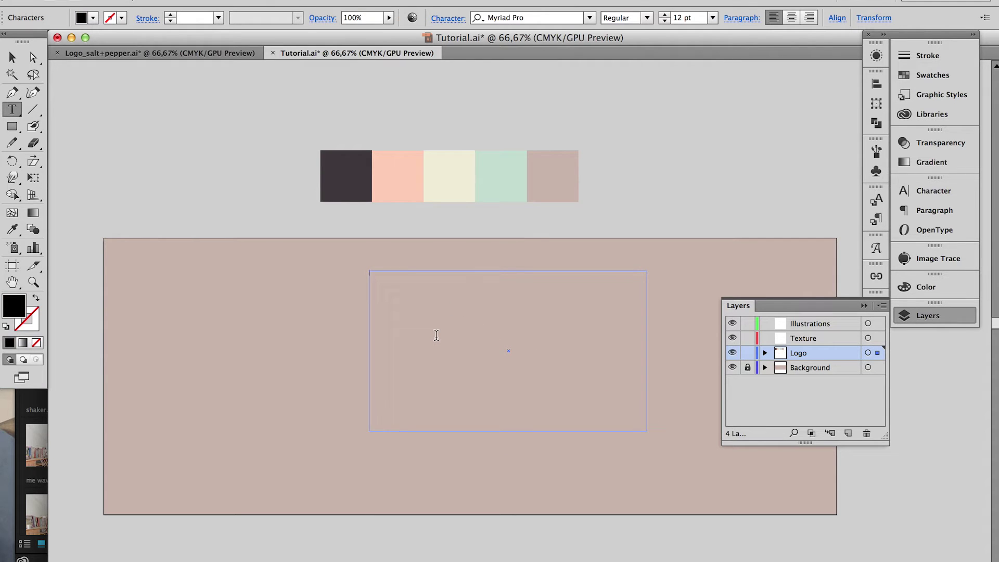
key(Escape)
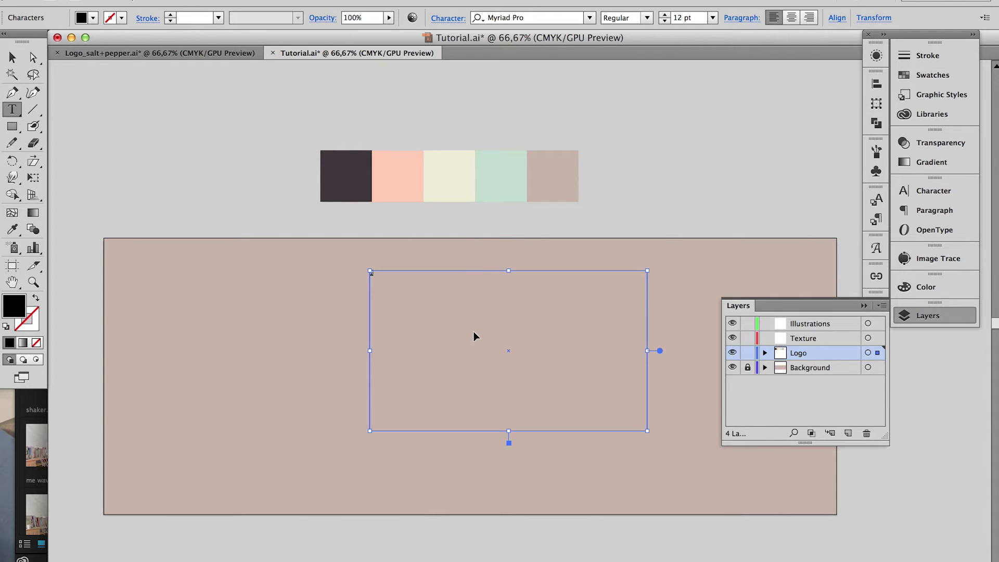
key(super+t)
click(733, 264)
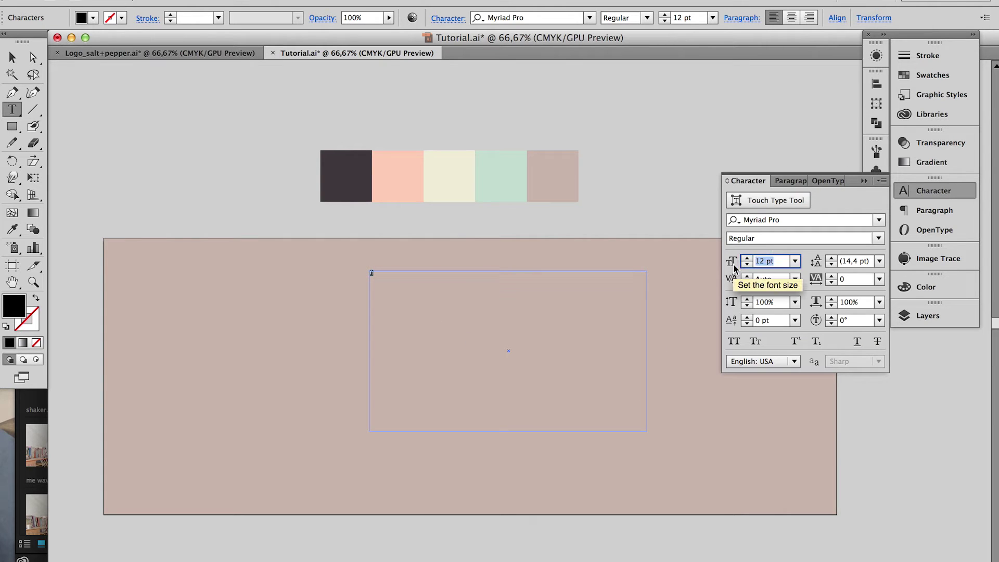
text(109)
key(Return)
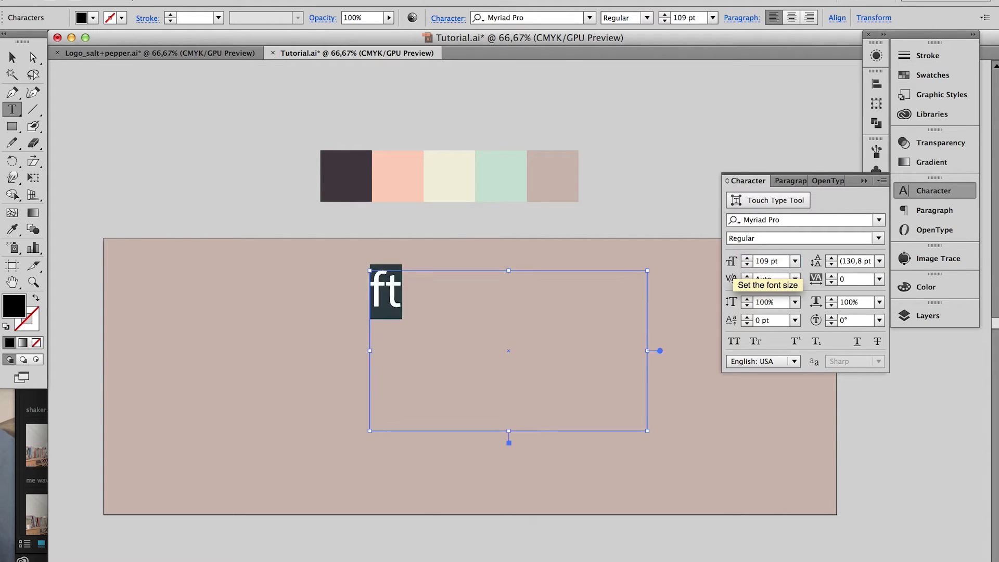
key(super+shift+c)
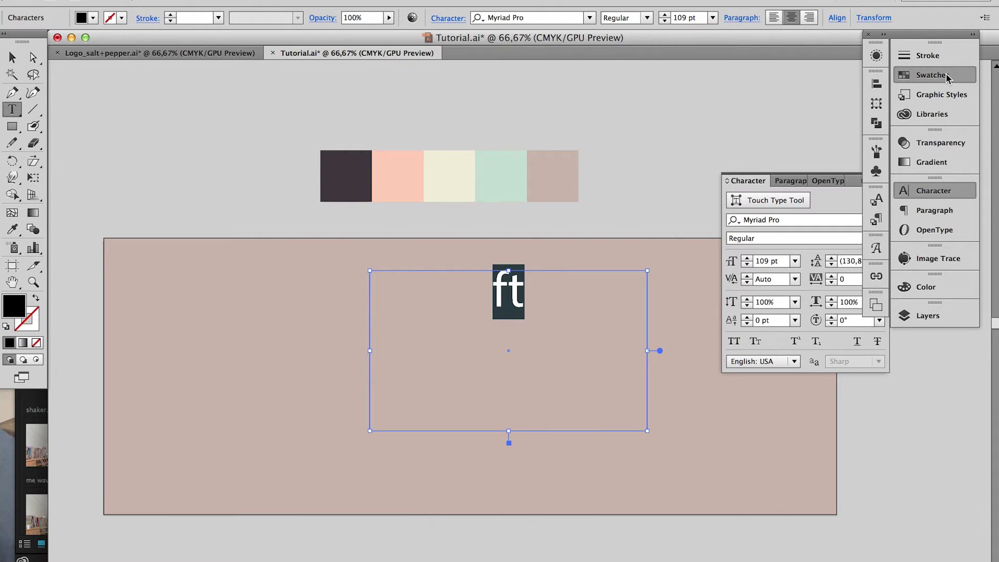
Colour the ft dark charcoal and set it in Salt & Pepper Script
click(932, 76)
click(796, 115)
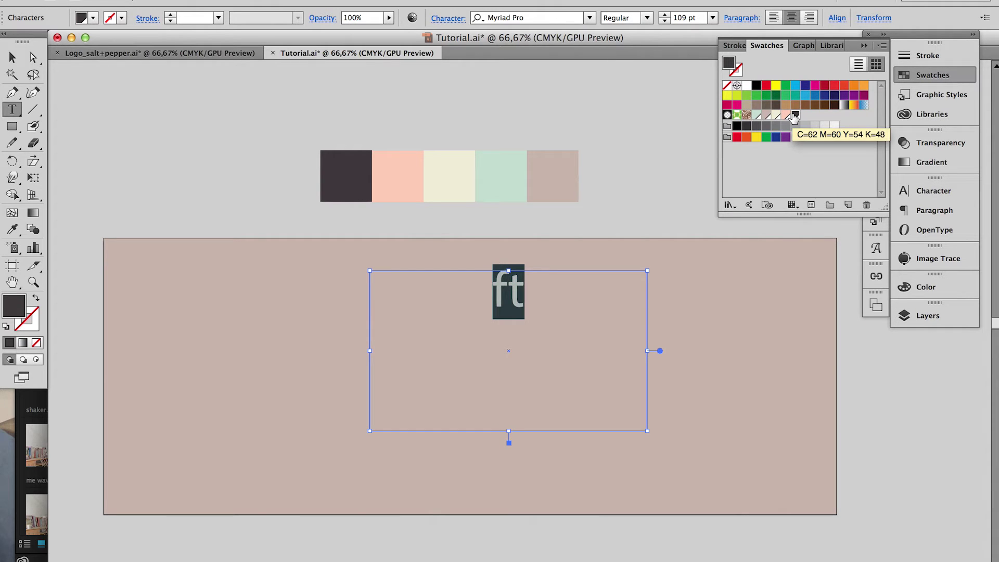
click(933, 191)
click(856, 220)
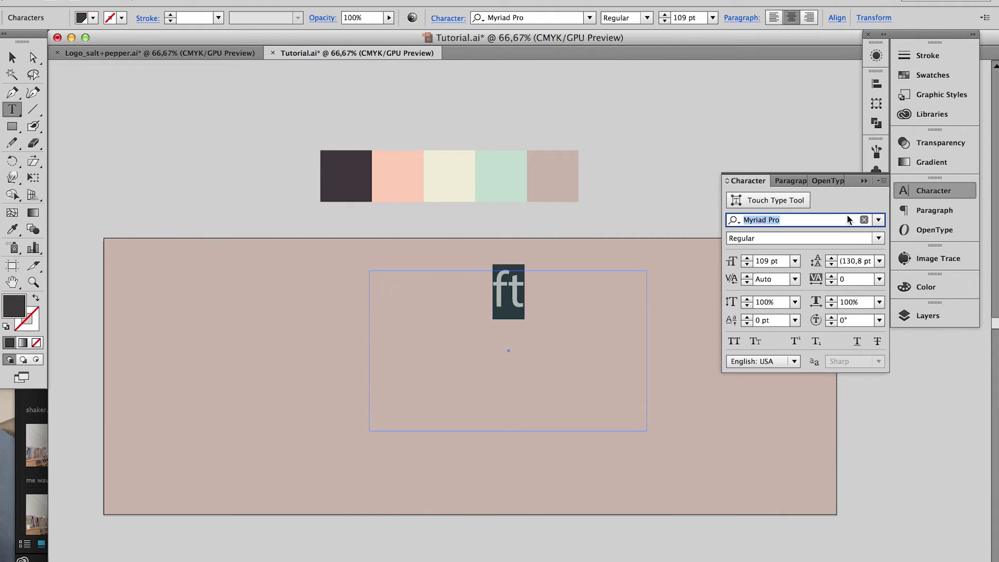
text(sa)
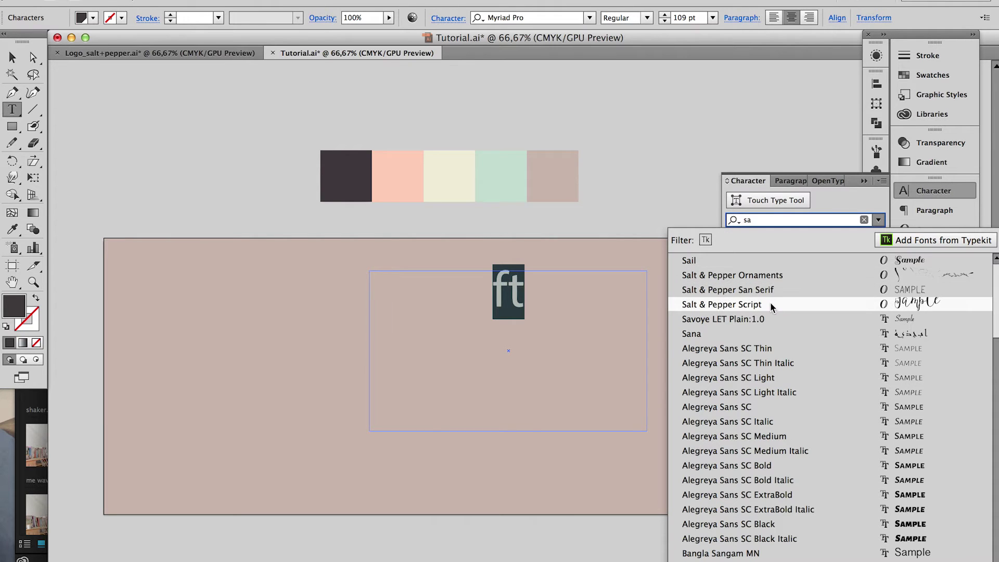
click(769, 303)
click(491, 321)
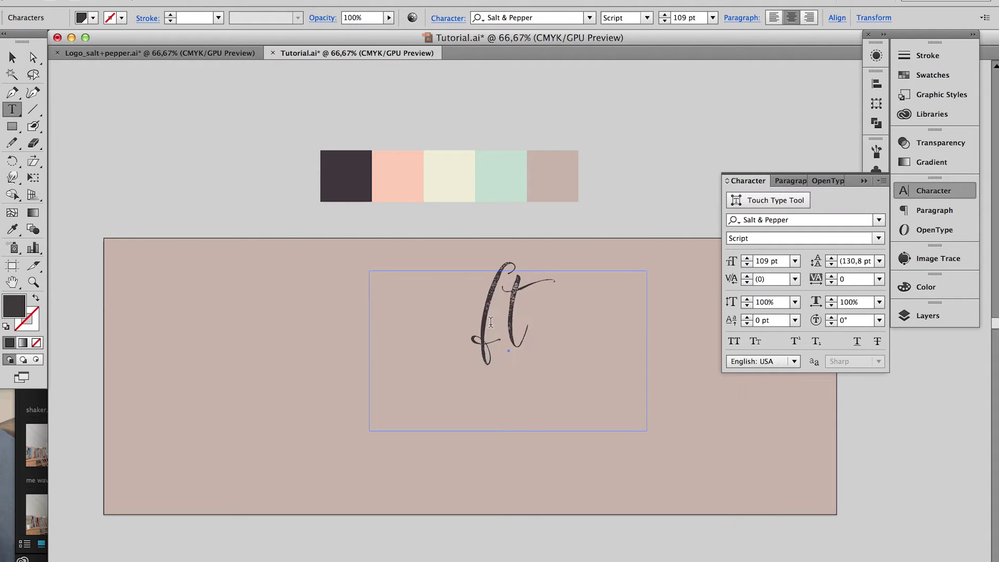
click(229, 1)
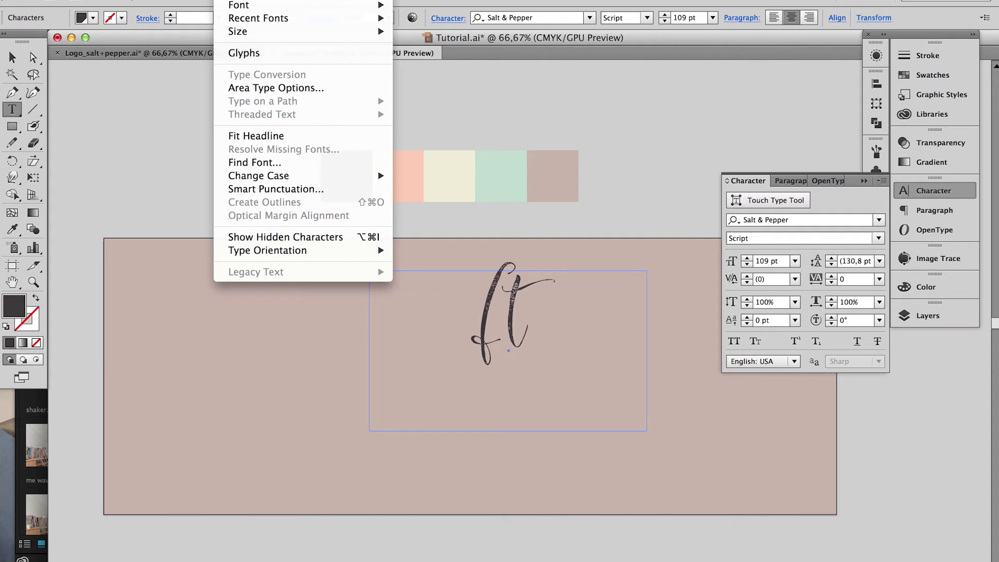
In the Glyphs panel, replace the f with a swash alternate
click(260, 52)
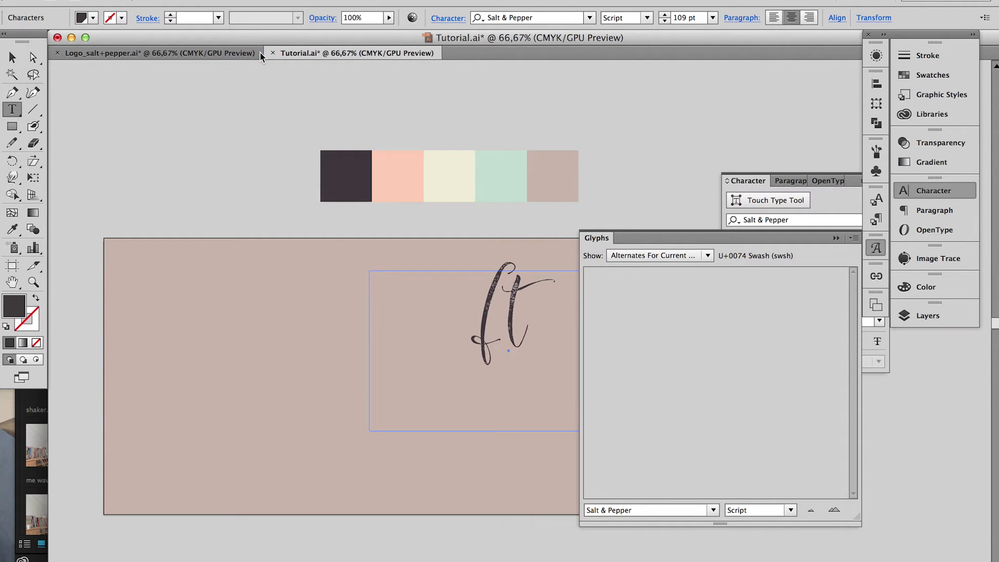
click(609, 258)
click(625, 281)
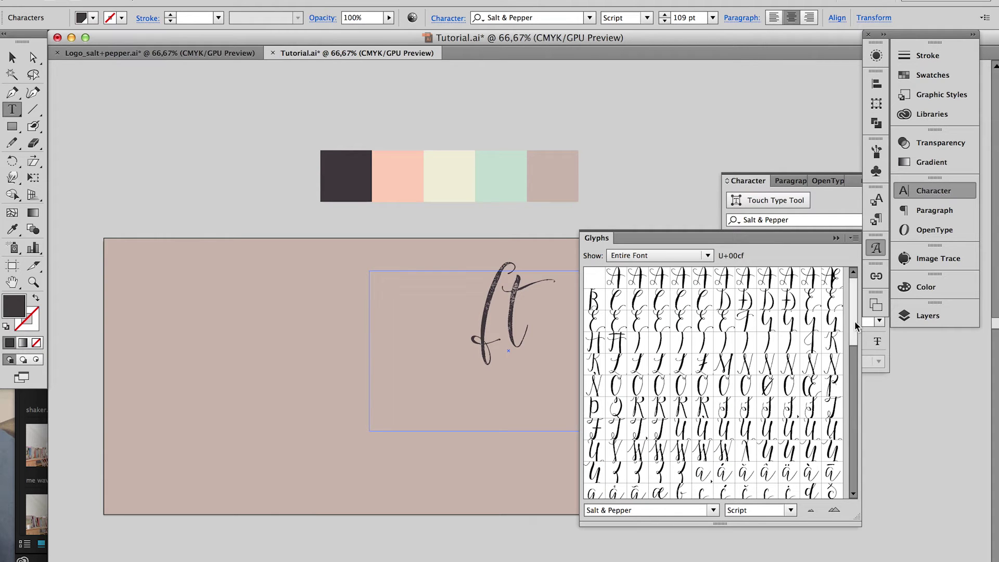
mouse_move(858, 328)
mouse_down()
mouse_move(859, 442)
mouse_move(858, 322)
mouse_up()
click(681, 255)
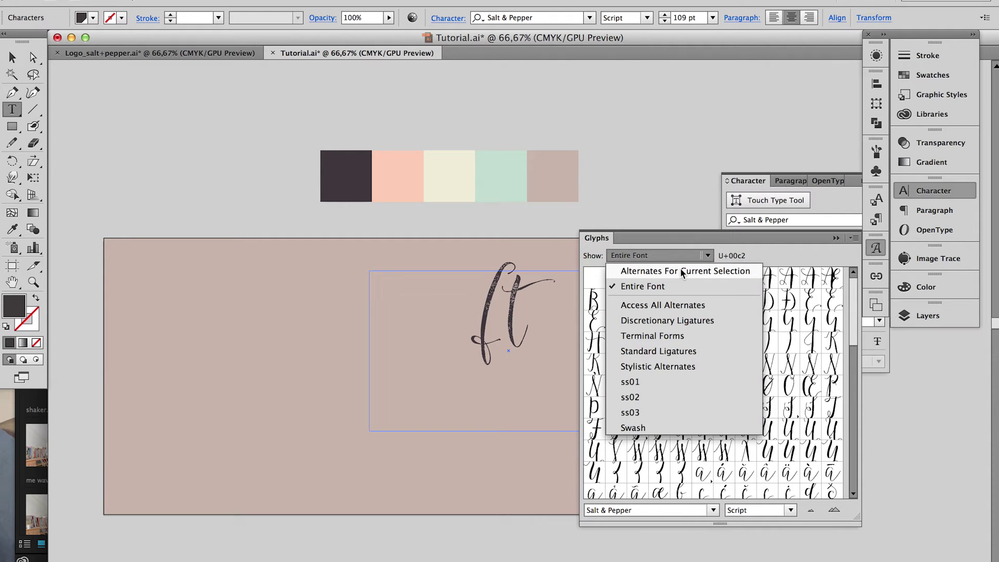
click(679, 269)
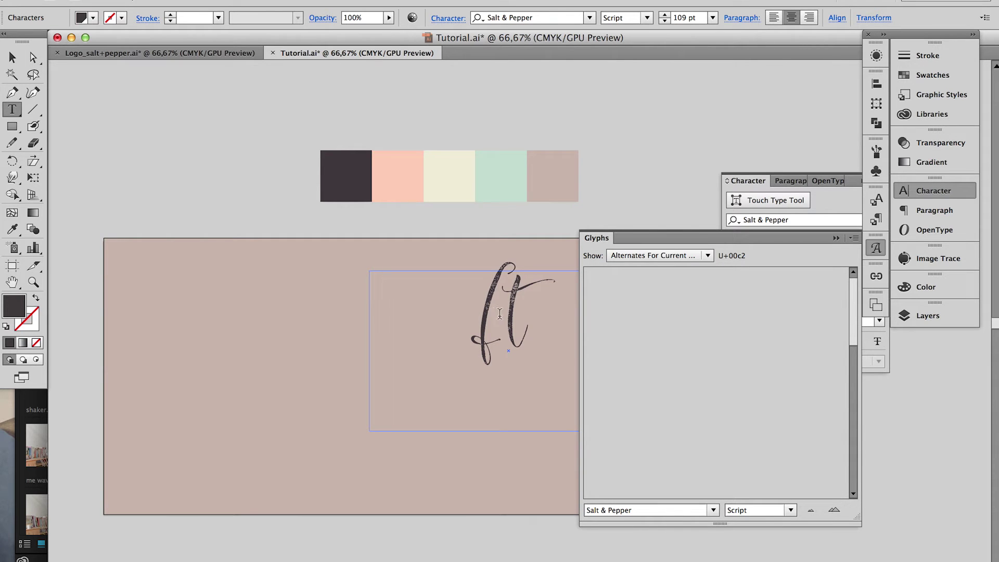
drag(500, 314, 483, 314)
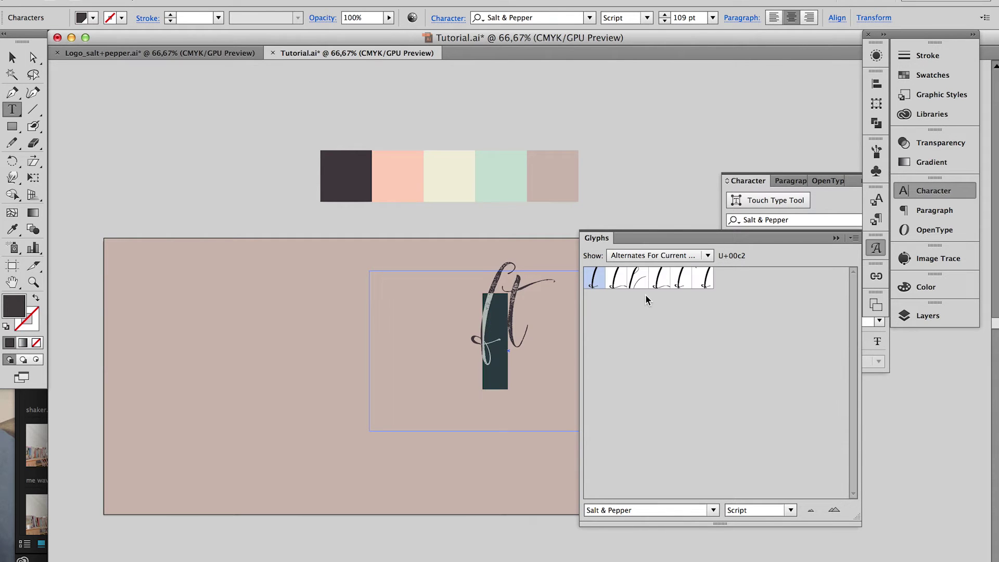
double_click(703, 278)
scroll(539, 333, right, 5)
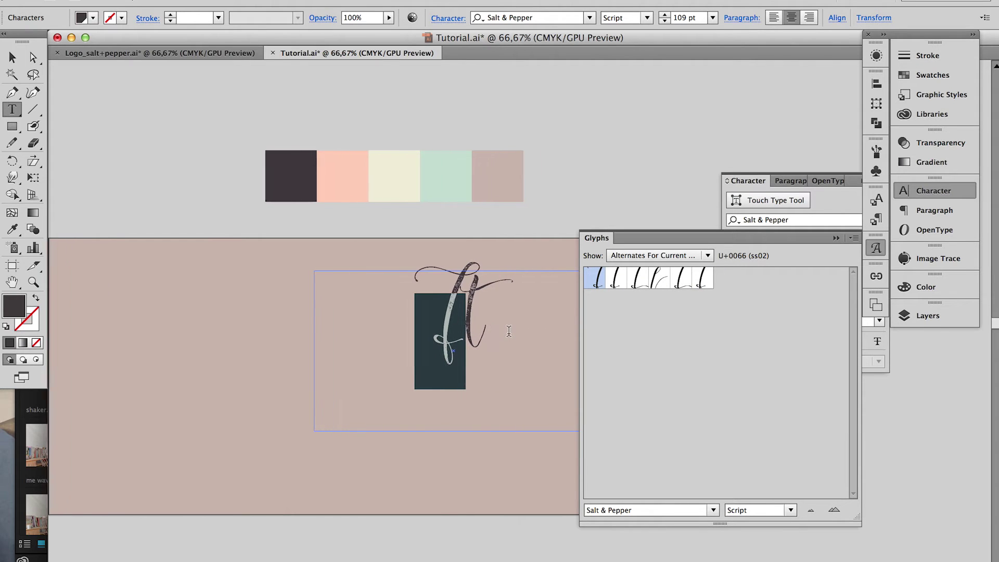
click(463, 331)
Swap the t for a long swash alternate and shorten the text frame around the monogram
scroll(462, 331, up, 1)
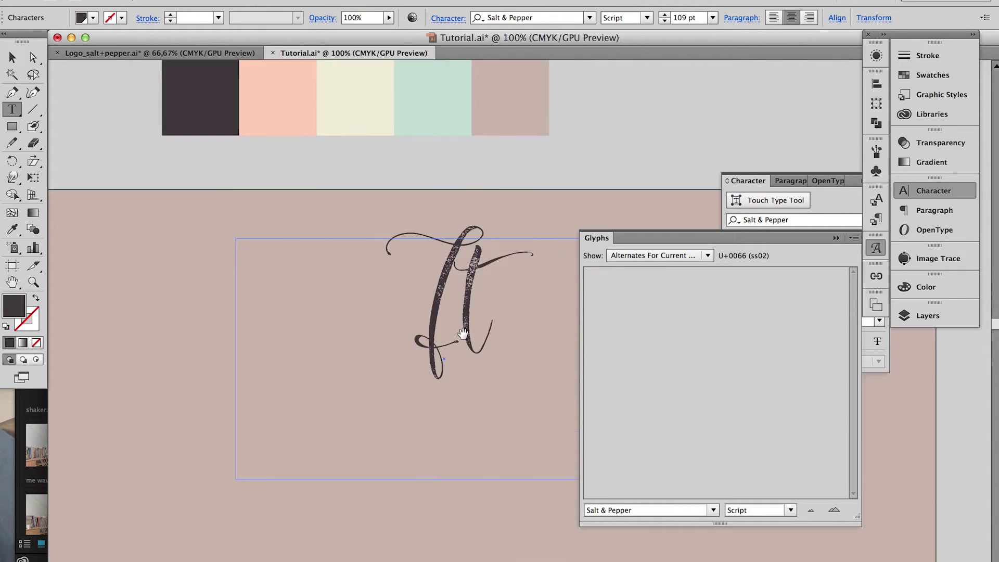
drag(475, 326, 494, 327)
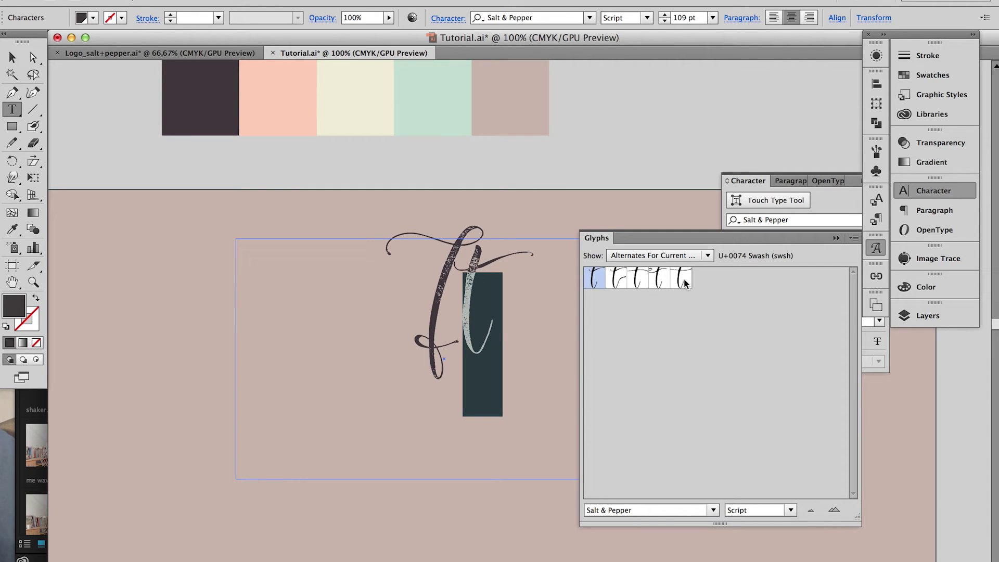
double_click(639, 281)
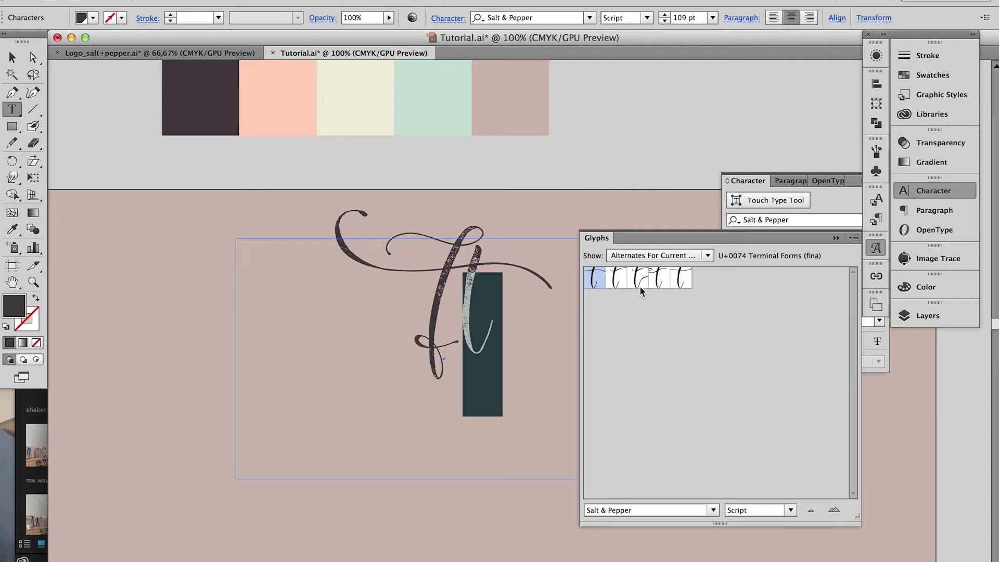
click(934, 191)
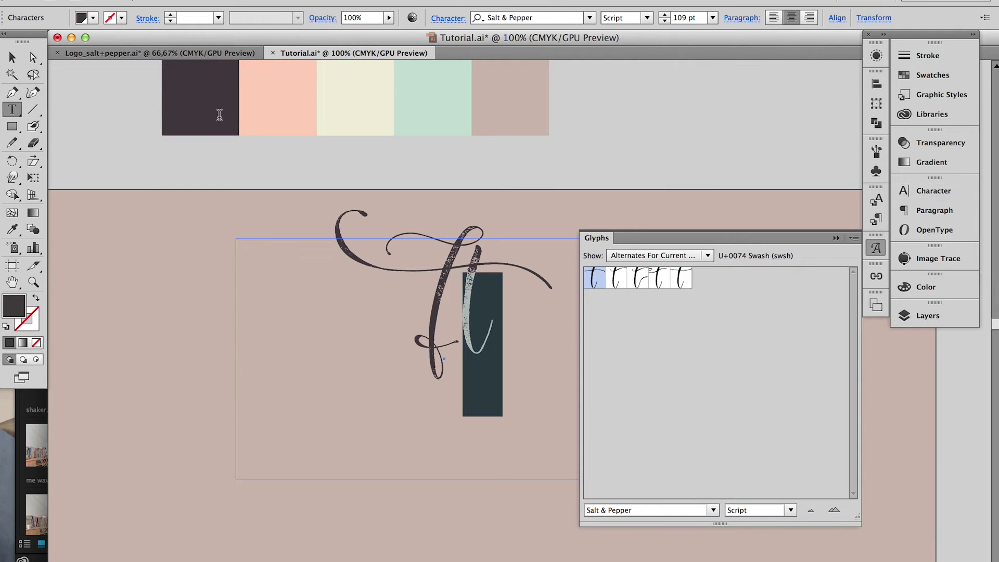
click(12, 57)
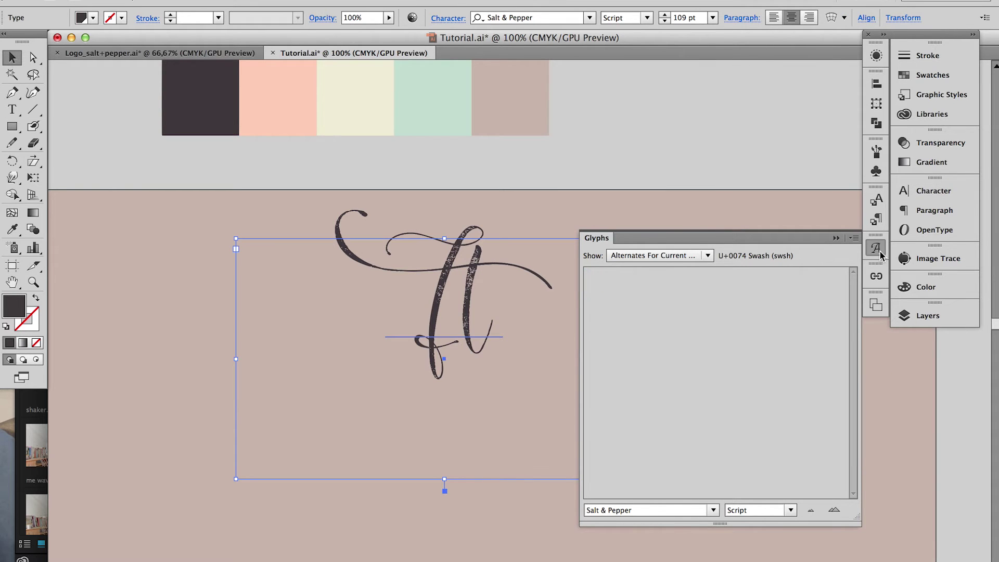
click(880, 252)
drag(445, 478, 442, 389)
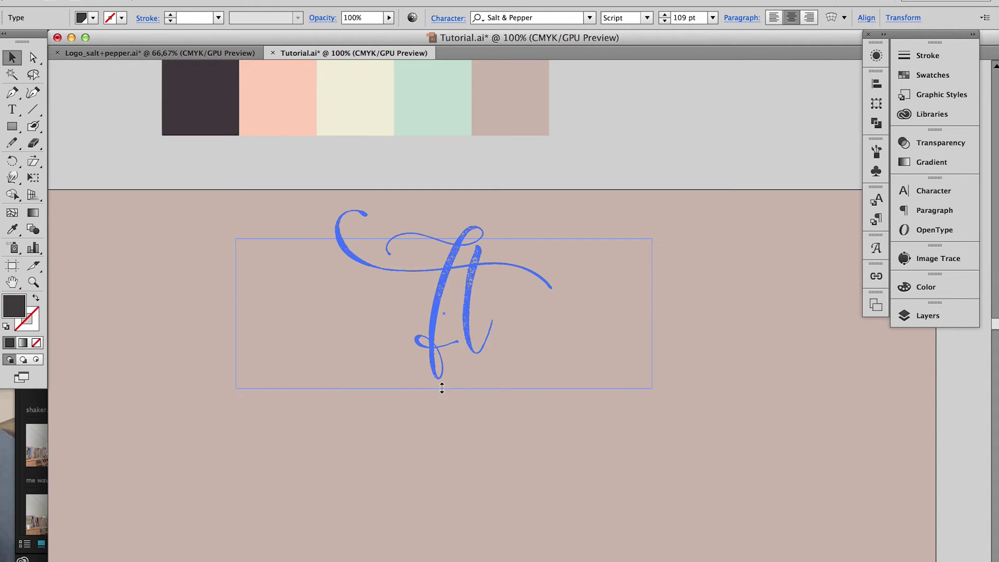
scroll(630, 374, down, 3)
scroll(630, 375, left, 2)
Draw a text frame below the monogram set to San Serif style at 45 pt
key(t)
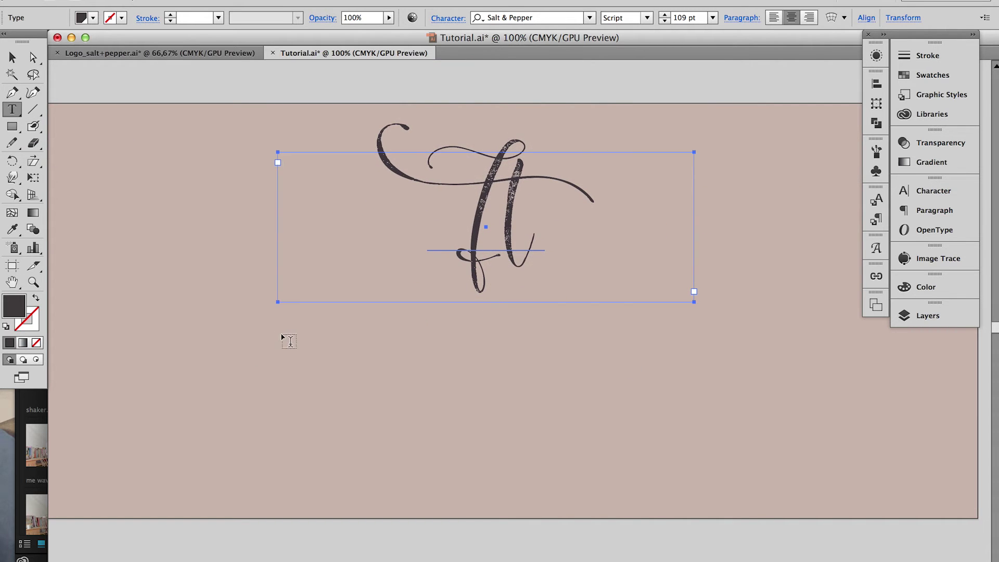
drag(283, 328, 753, 420)
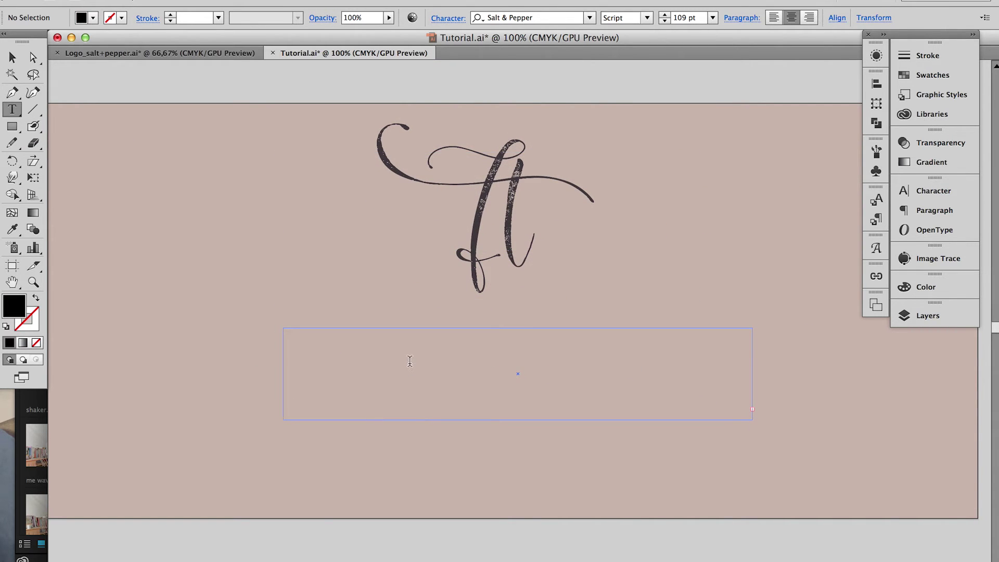
click(933, 190)
click(879, 238)
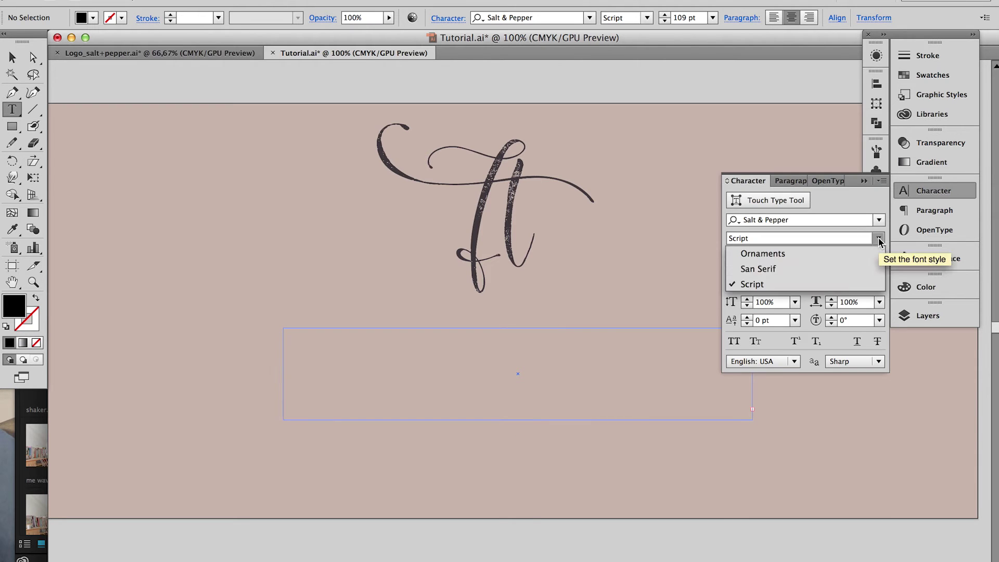
click(756, 269)
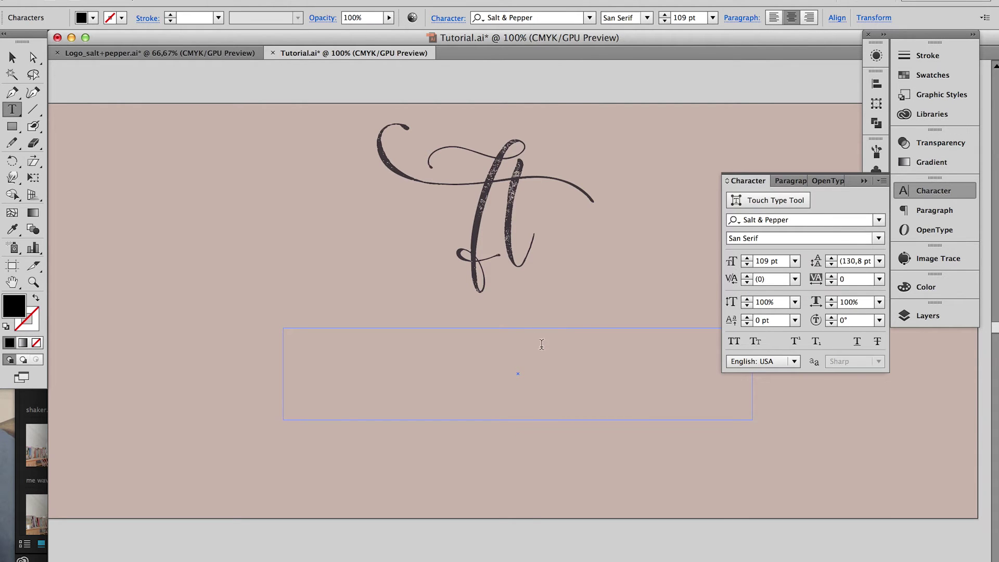
click(748, 259)
text(45)
key(Return)
Type the photographer's name and colour it cream at 50% tint
click(581, 356)
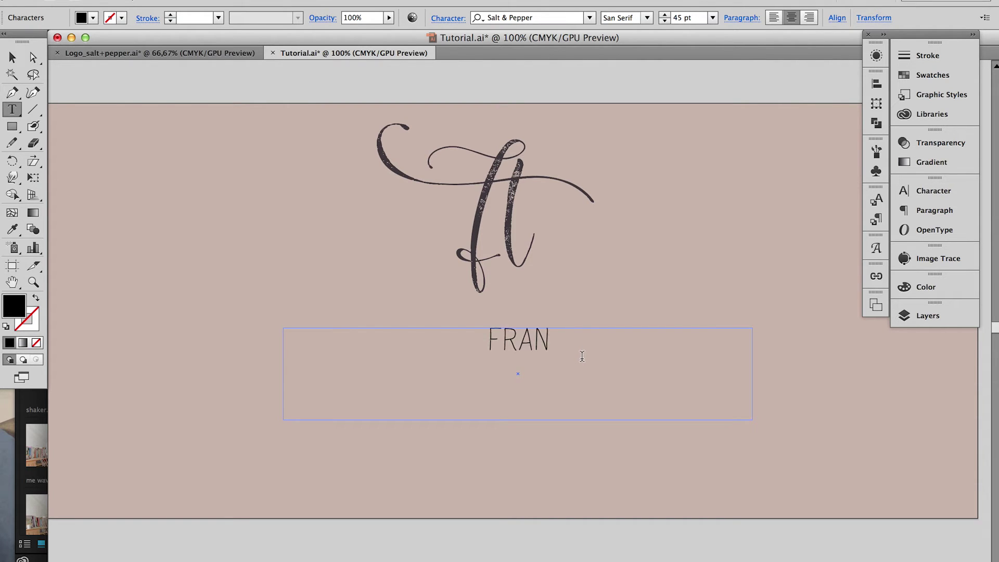
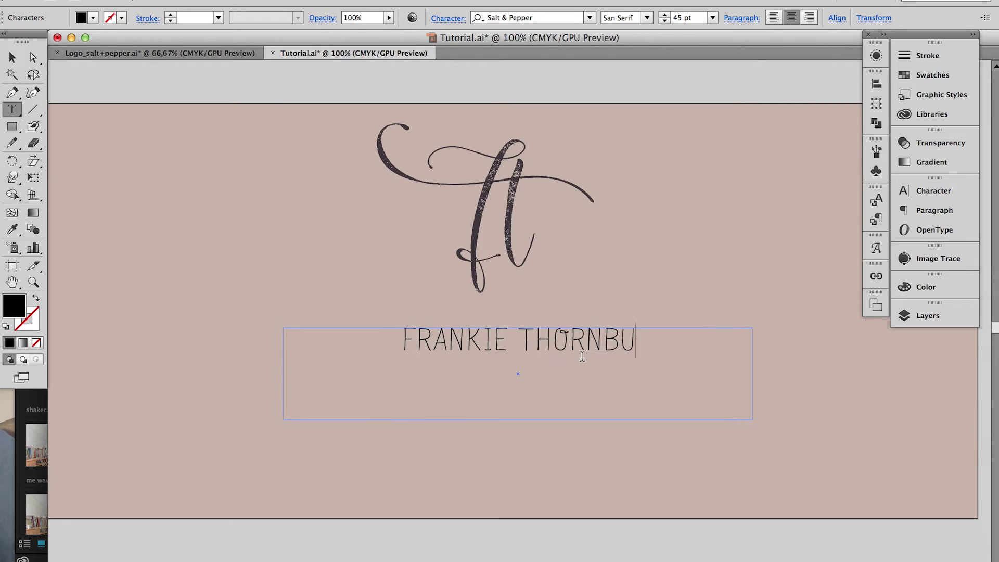
key(super+a)
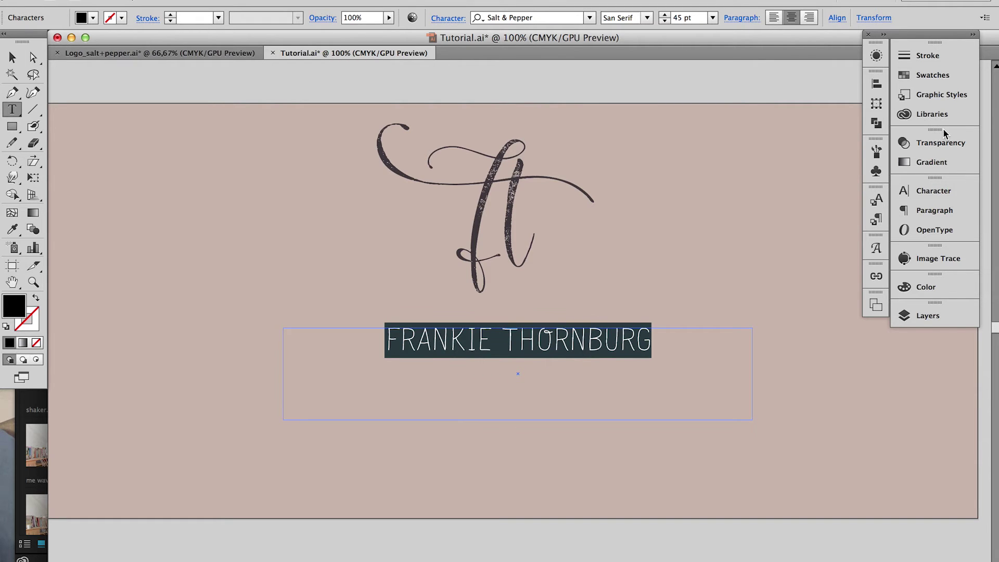
key(super+t)
key(super+t)
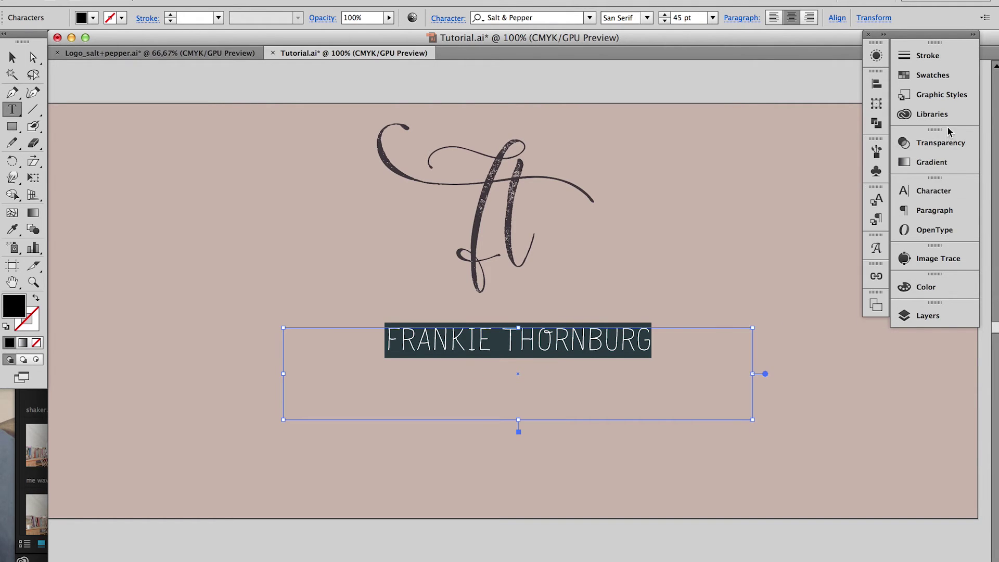
click(934, 76)
click(771, 116)
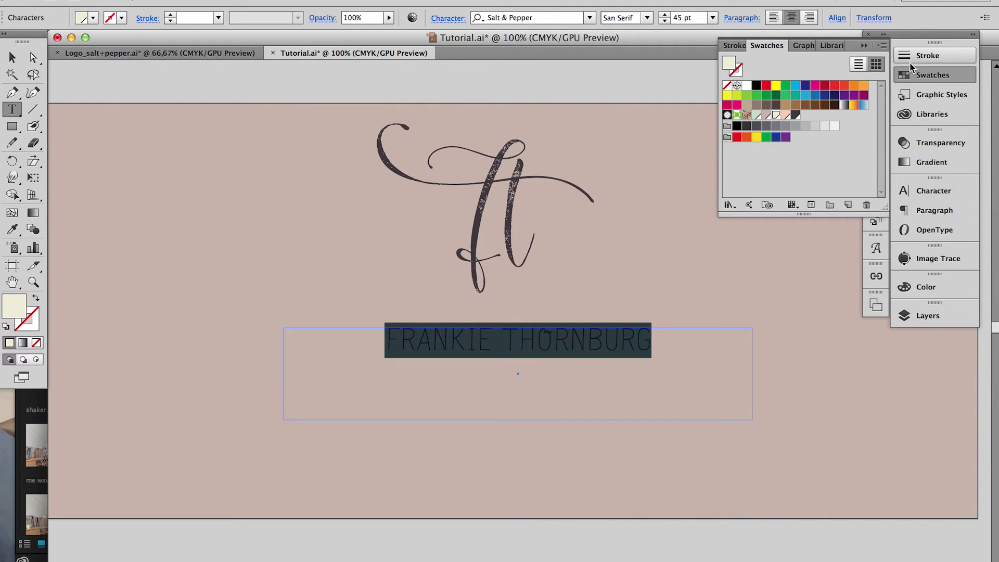
click(923, 73)
click(932, 296)
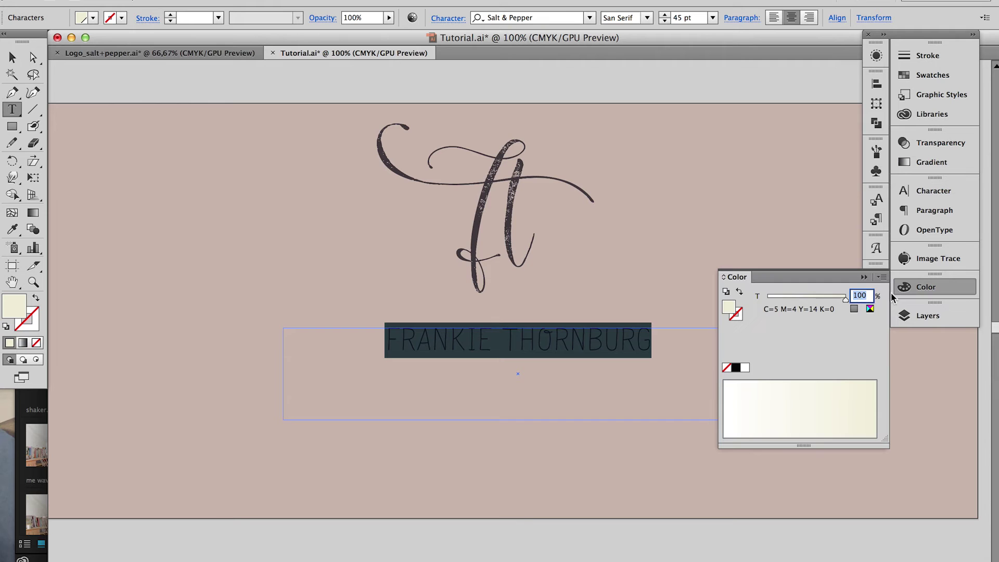
text(50)
key(Return)
key(Escape)
Duplicate the name line just below the original
click(539, 82)
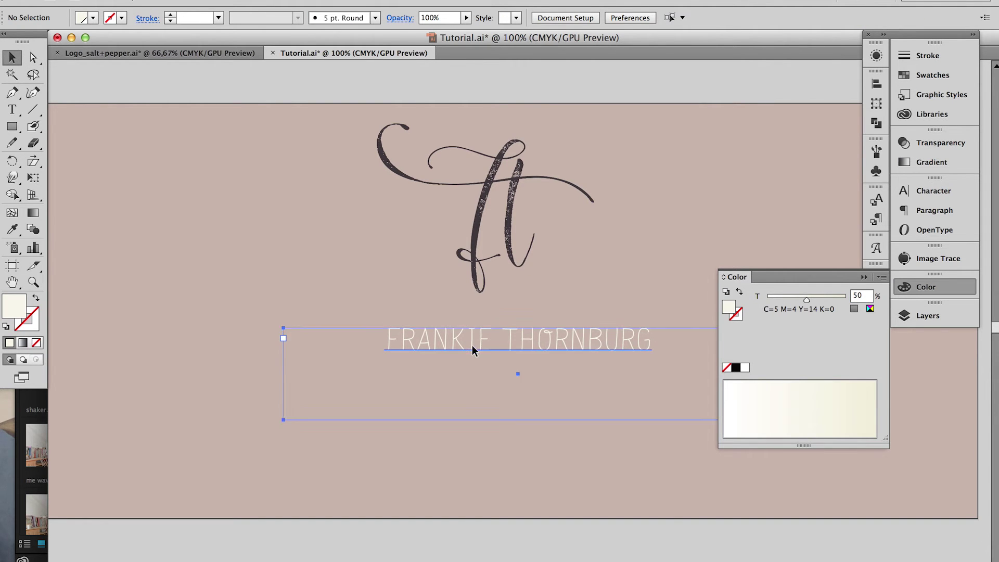
drag(473, 345, 532, 402)
key(t)
triple_click(585, 403)
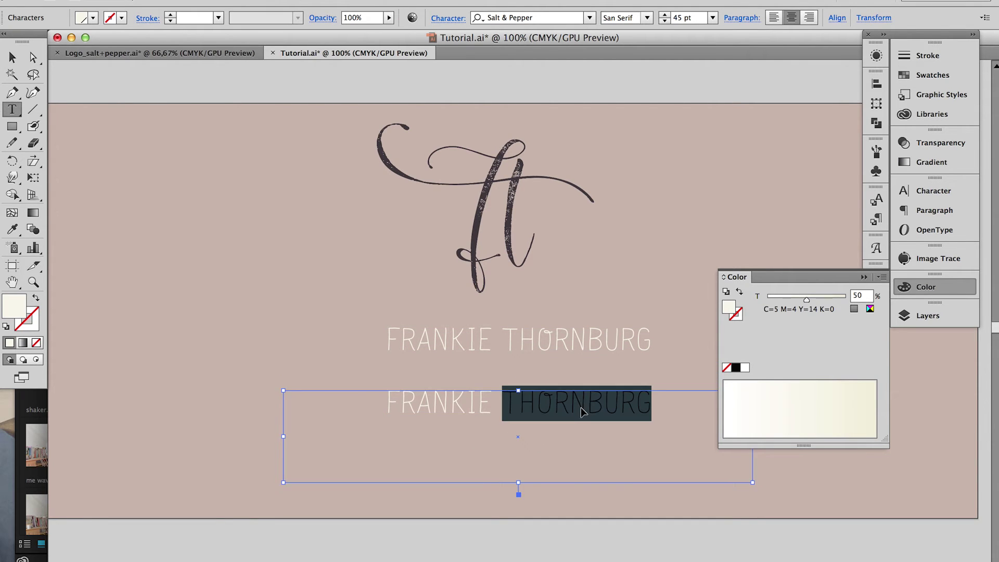
Change the copy's text to °PHOTOGRAPHY° and colour it dark grey
text(°)
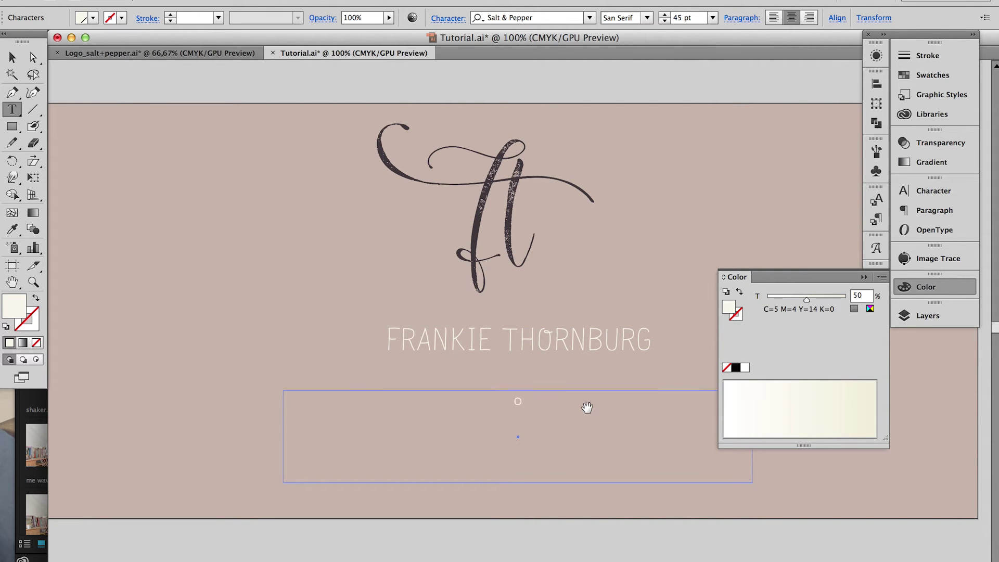
text(PHOTOGRAPHY°)
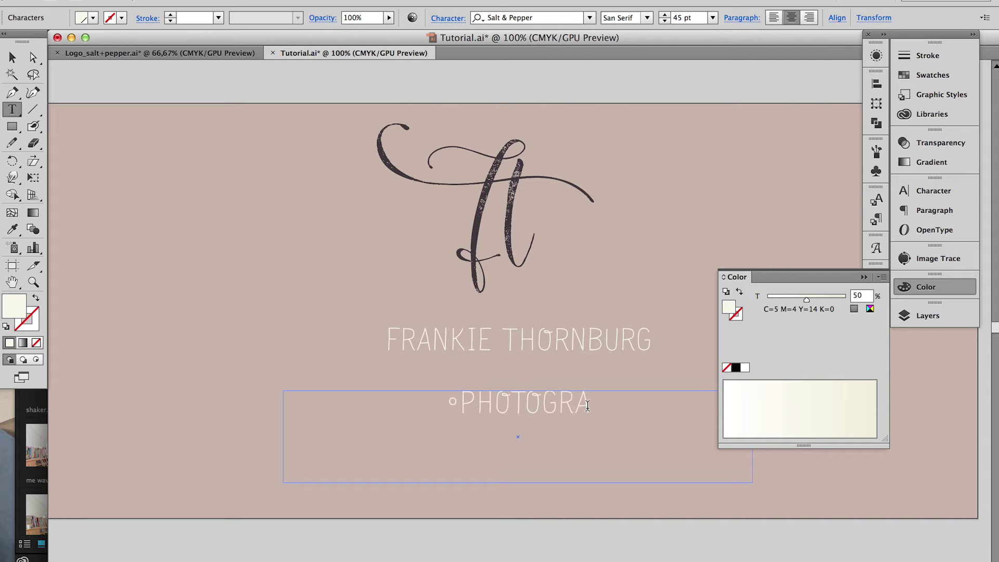
key(Escape)
triple_click(587, 412)
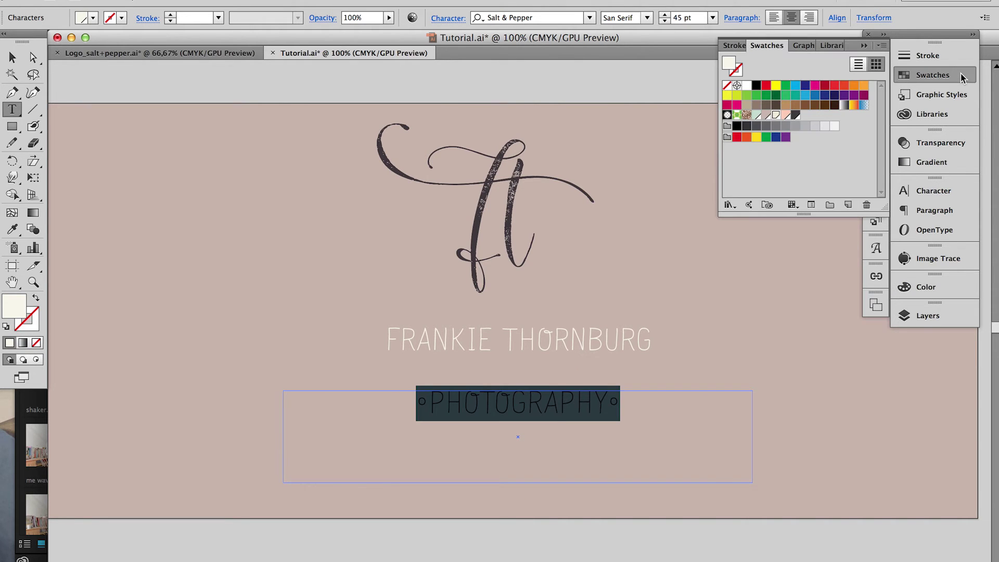
click(963, 75)
click(797, 115)
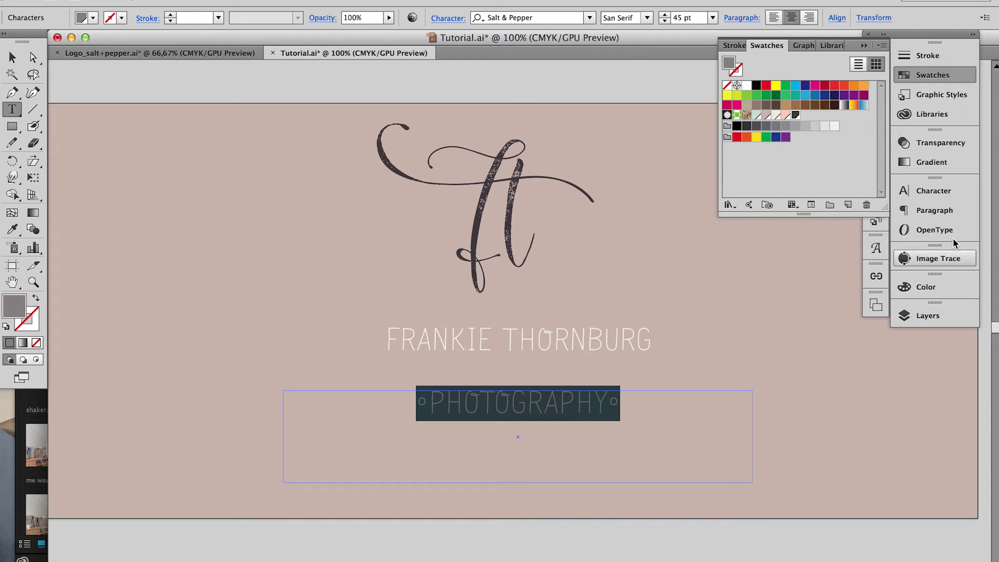
click(796, 115)
Set the tagline to 18 pt with 540 tracking, save, and tuck its thin frame under the name
click(934, 191)
click(761, 261)
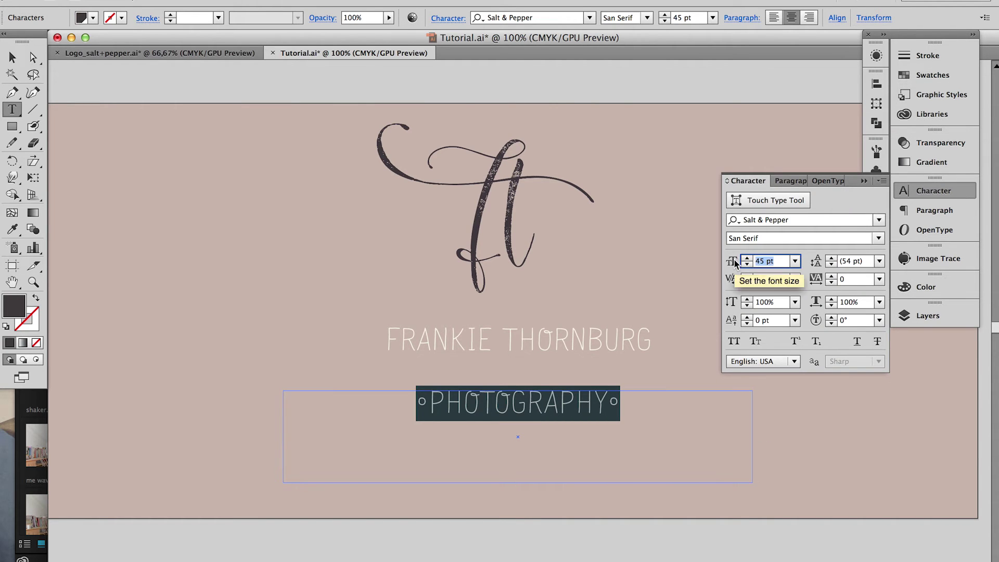
text(18)
key(Return)
key(Escape)
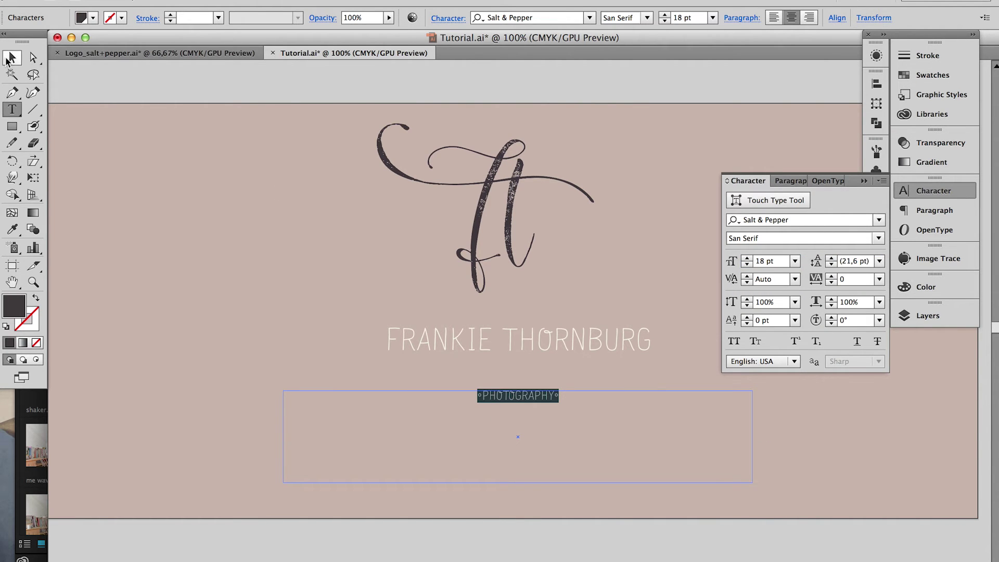
key(super+s)
click(854, 280)
text(540)
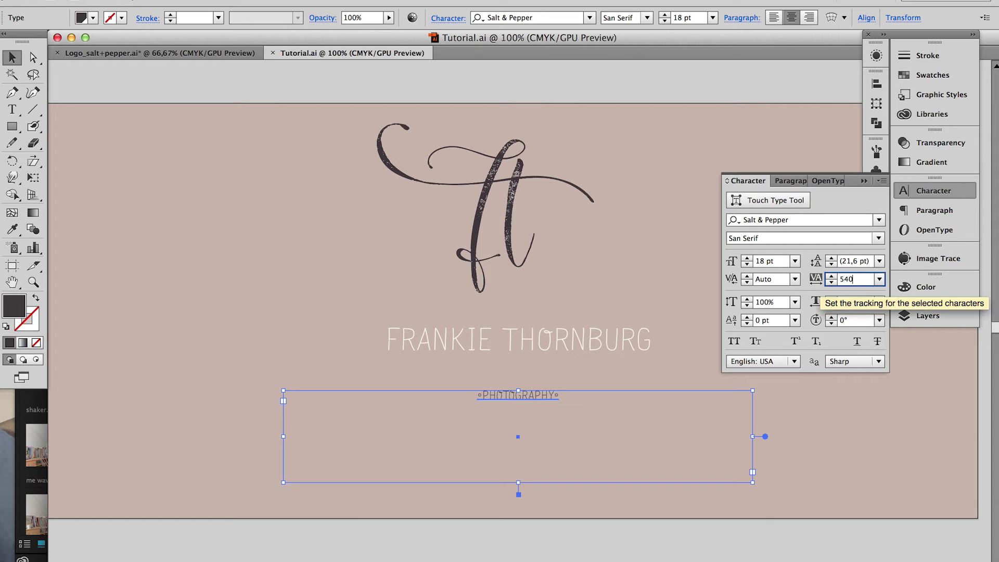
key(Return)
drag(752, 483, 539, 409)
drag(410, 397, 503, 381)
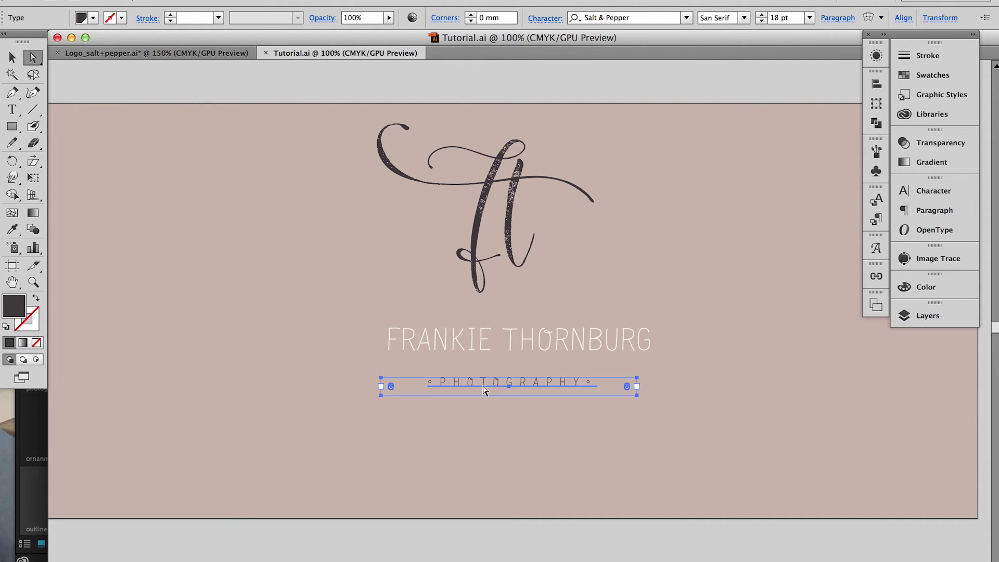
Apply a horizontal Arc warp with −26% bend to the °PHOTOGRAPHY° tagline
key(v)
click(304, 1)
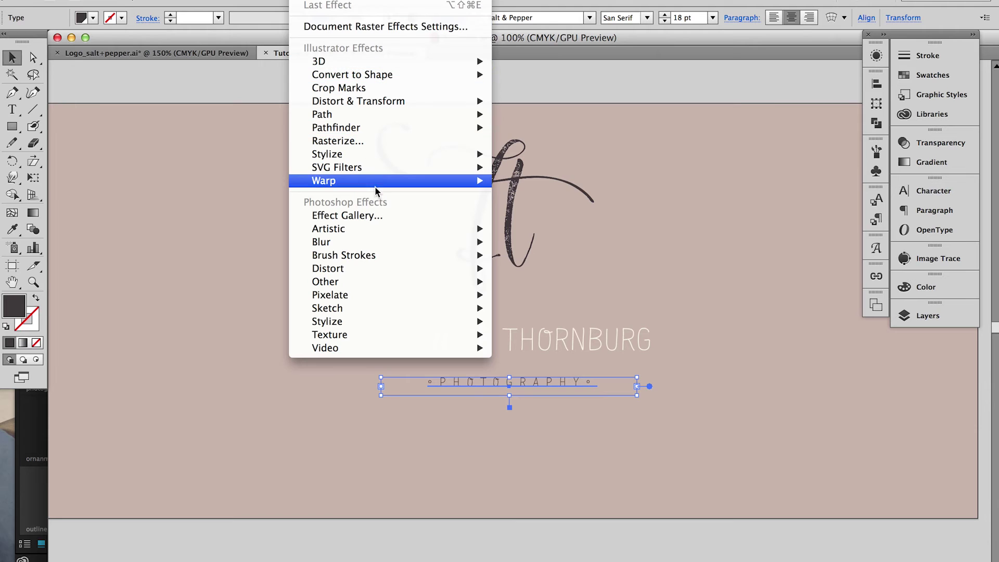
mouse_move(379, 182)
click(521, 179)
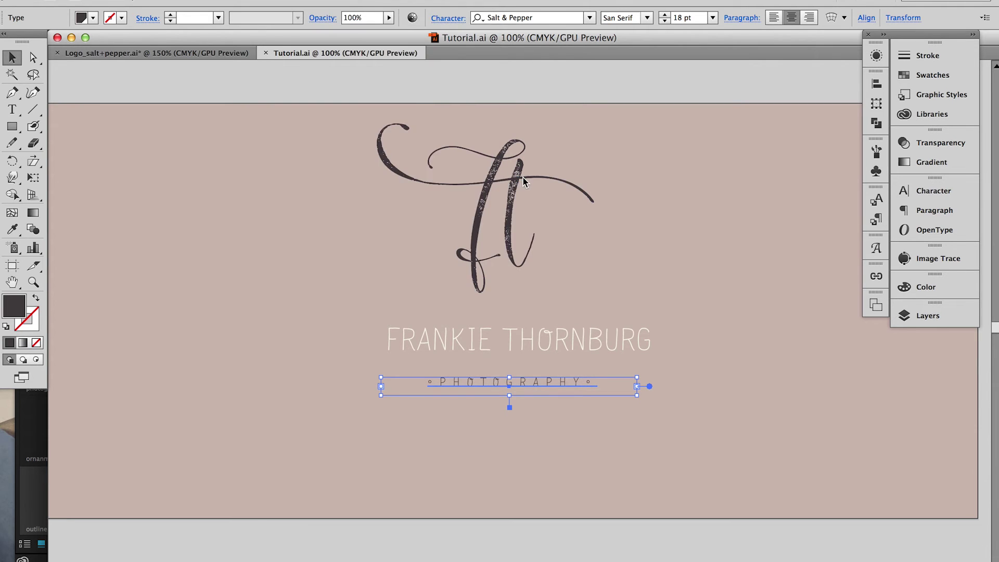
drag(417, 96, 402, 96)
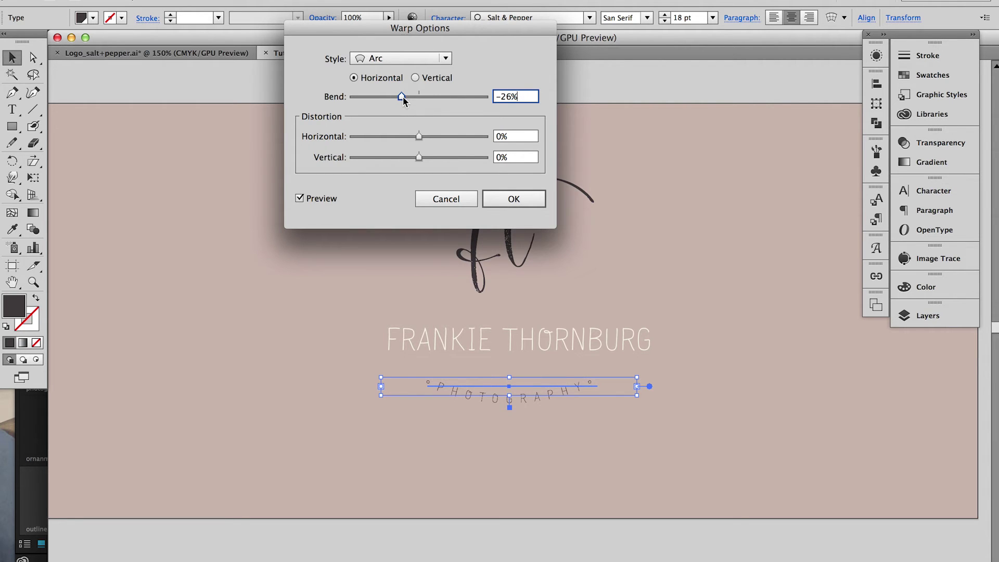
click(506, 199)
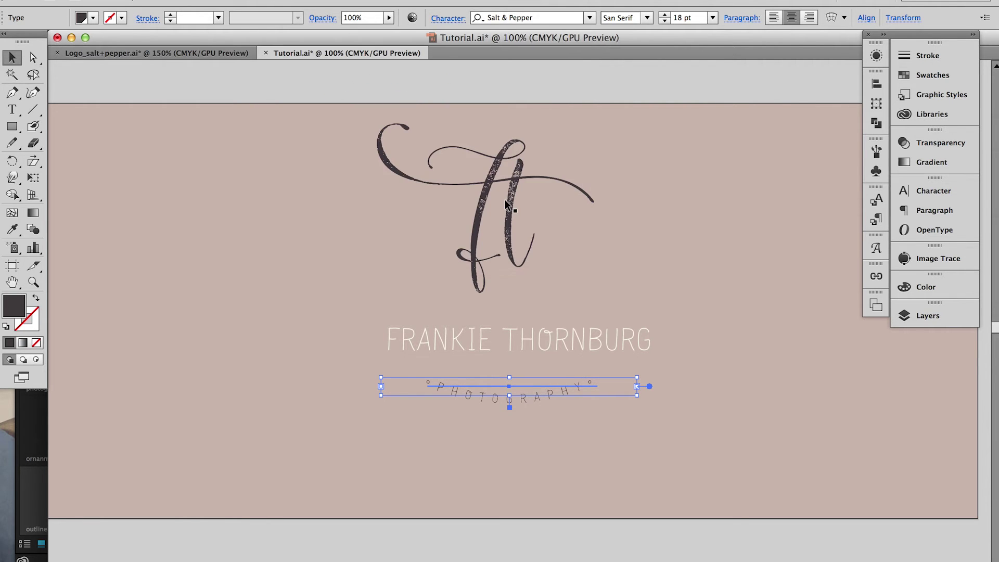
click(504, 202)
Duplicate the name text below the tagline and switch the copy to the Ornaments style
click(567, 342)
key(super+t)
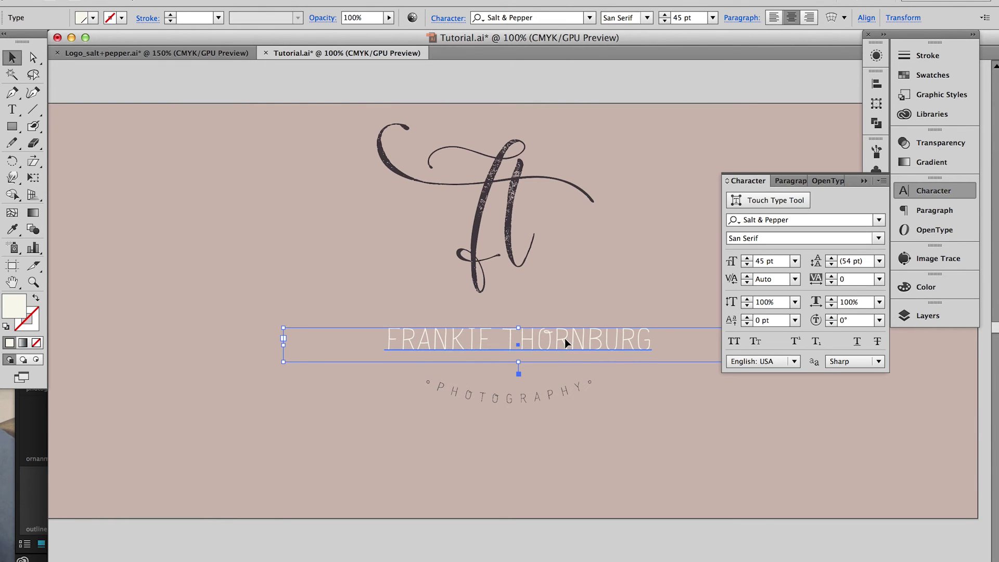
drag(564, 338, 547, 479)
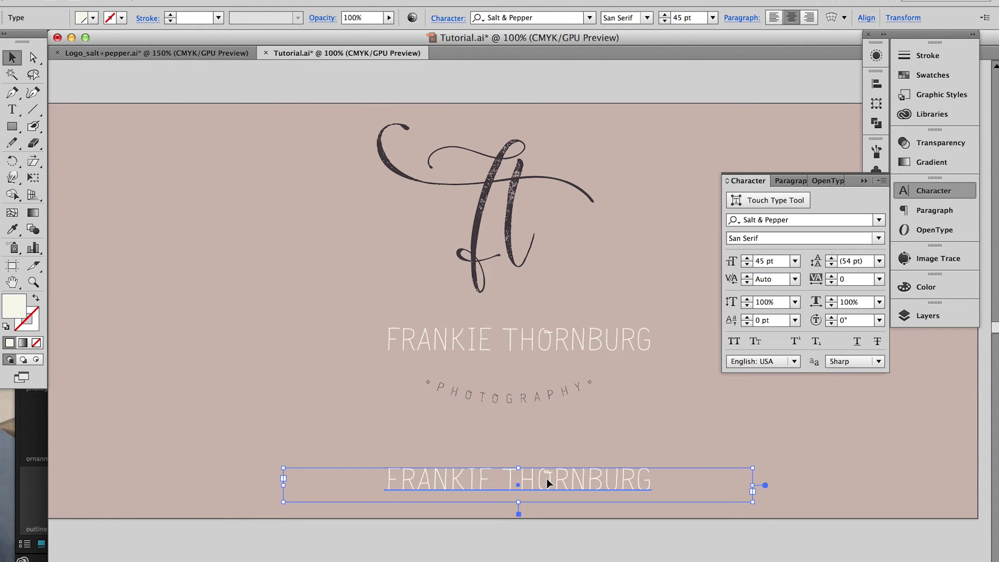
double_click(546, 479)
key(super+a)
click(879, 238)
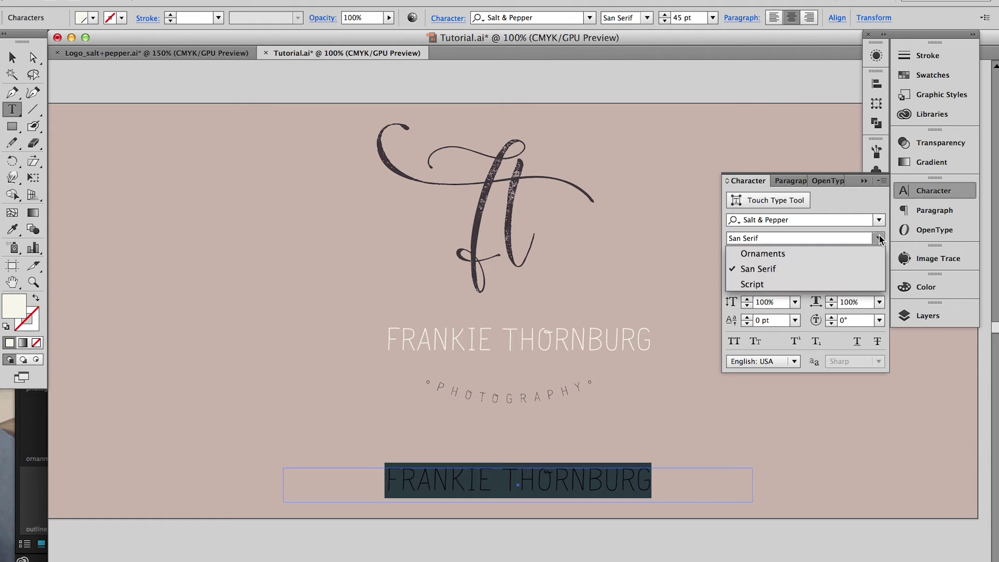
click(791, 251)
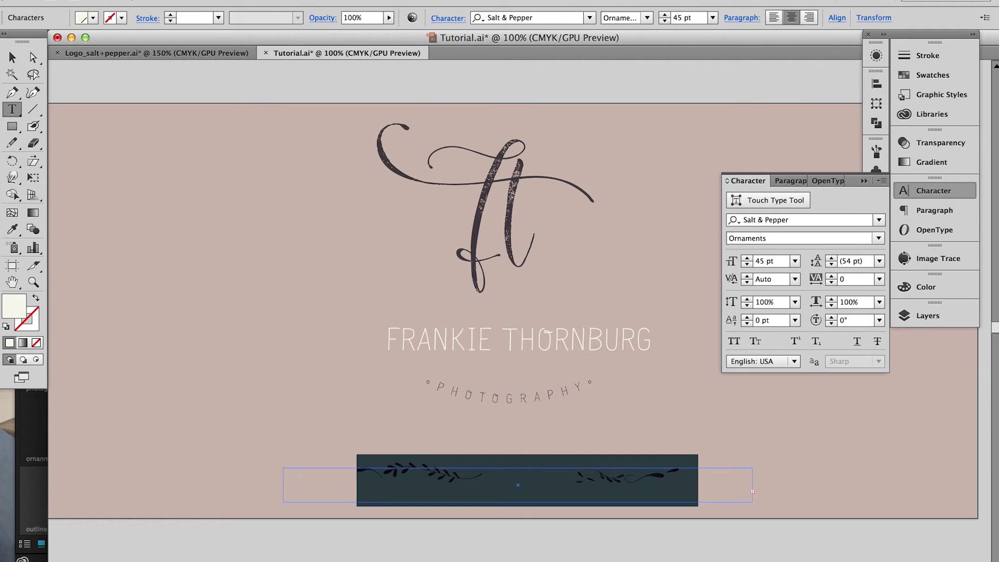
From the Glyphs panel's Entire Font view, insert a pair of mirrored swash ornaments
click(273, 0)
mouse_move(232, 0)
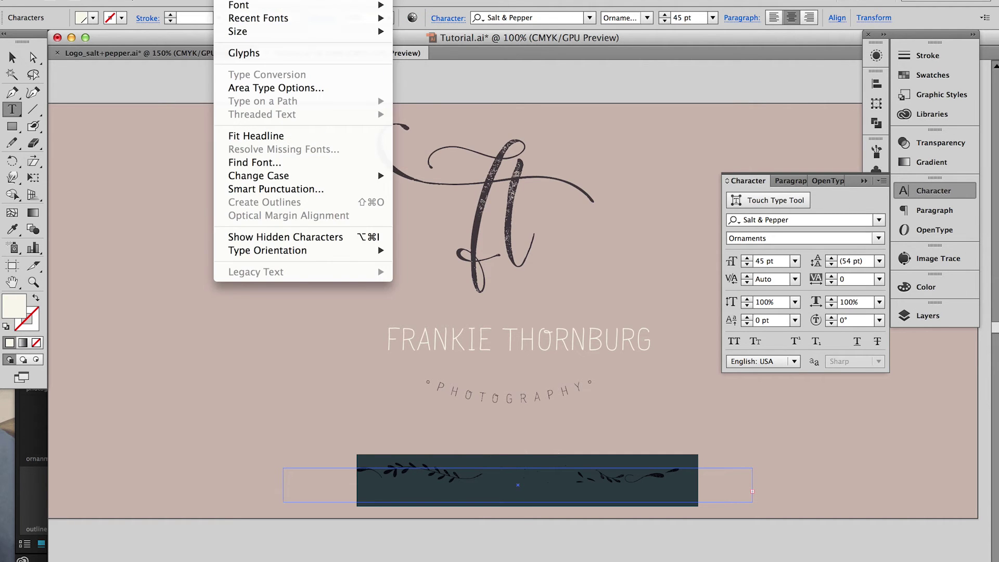
click(241, 54)
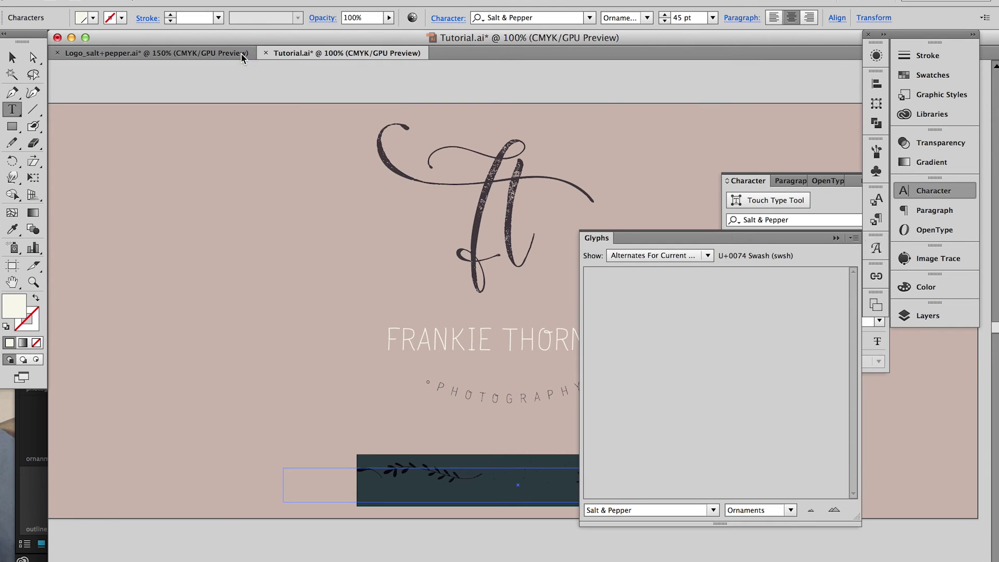
click(657, 255)
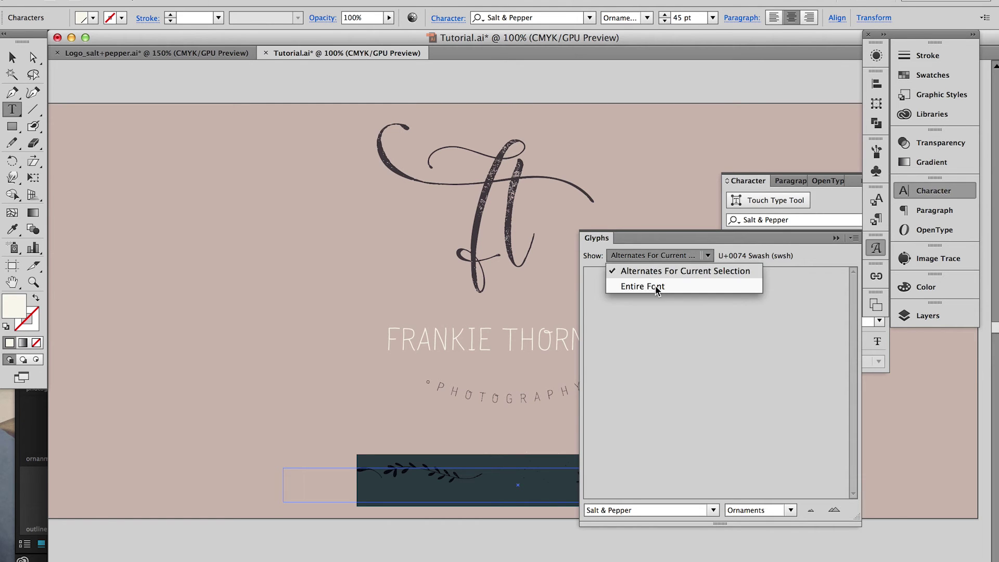
click(656, 286)
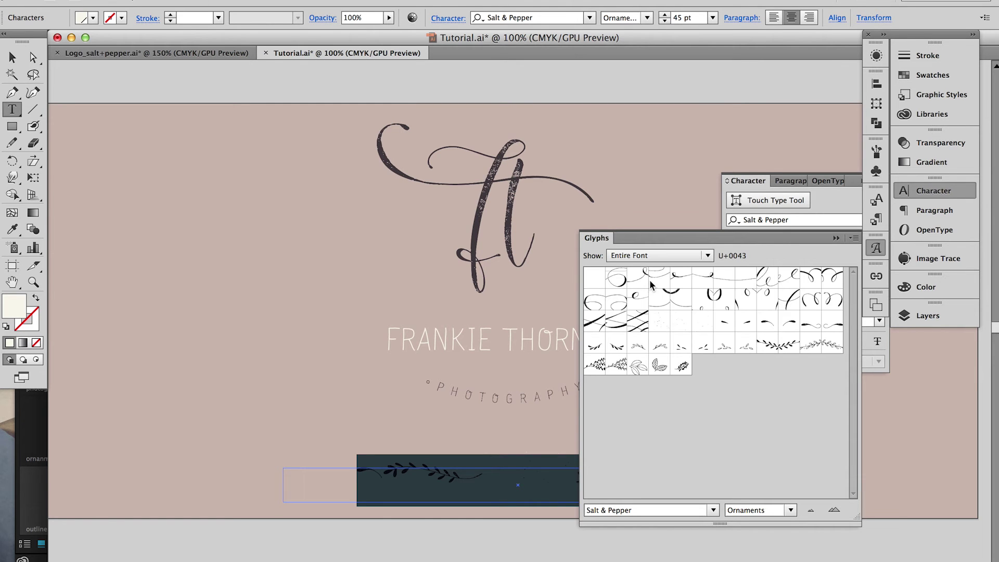
double_click(723, 325)
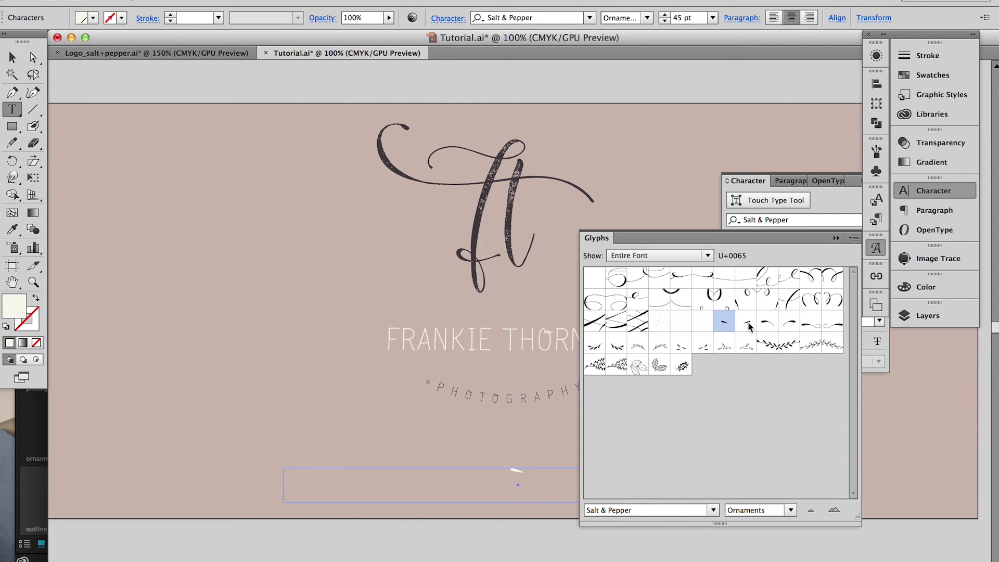
double_click(748, 324)
click(876, 249)
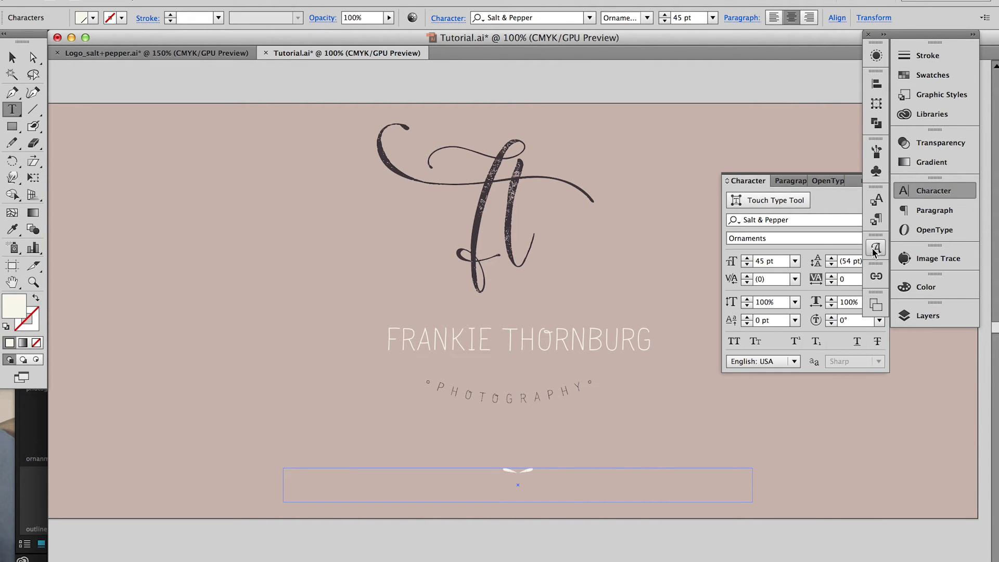
click(12, 58)
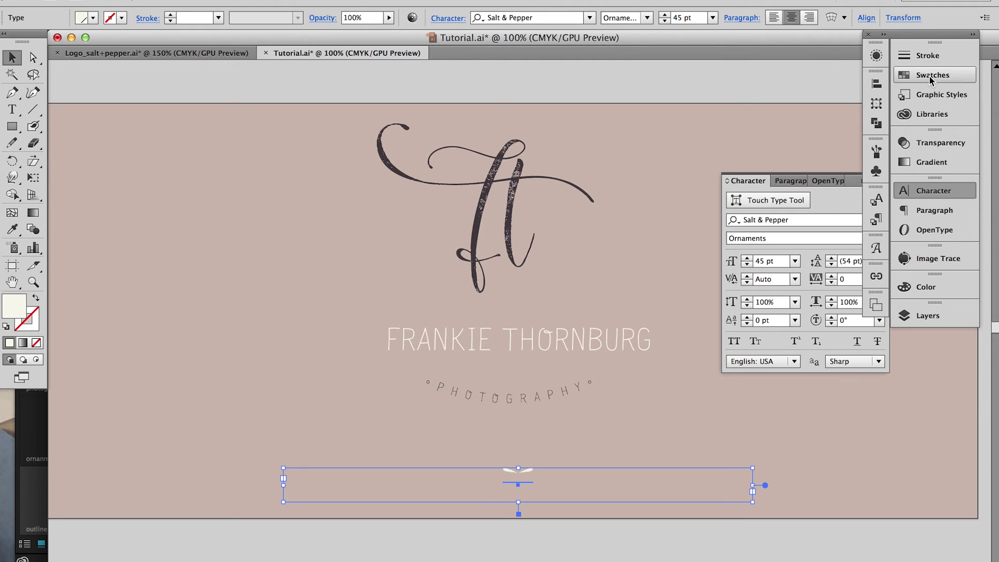
Colour the swash ornament pale pink and narrow its text box
click(928, 76)
click(788, 115)
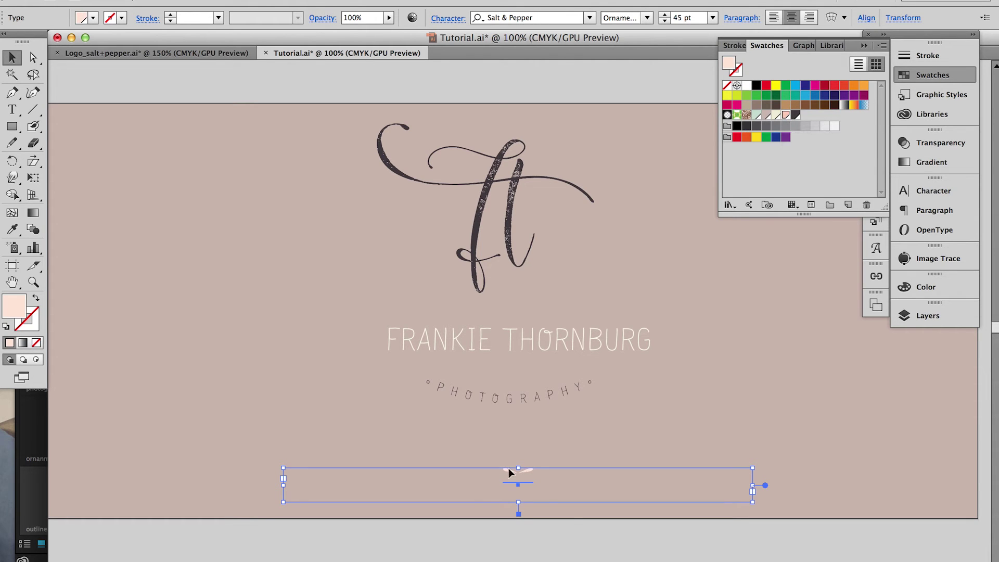
drag(752, 491, 511, 470)
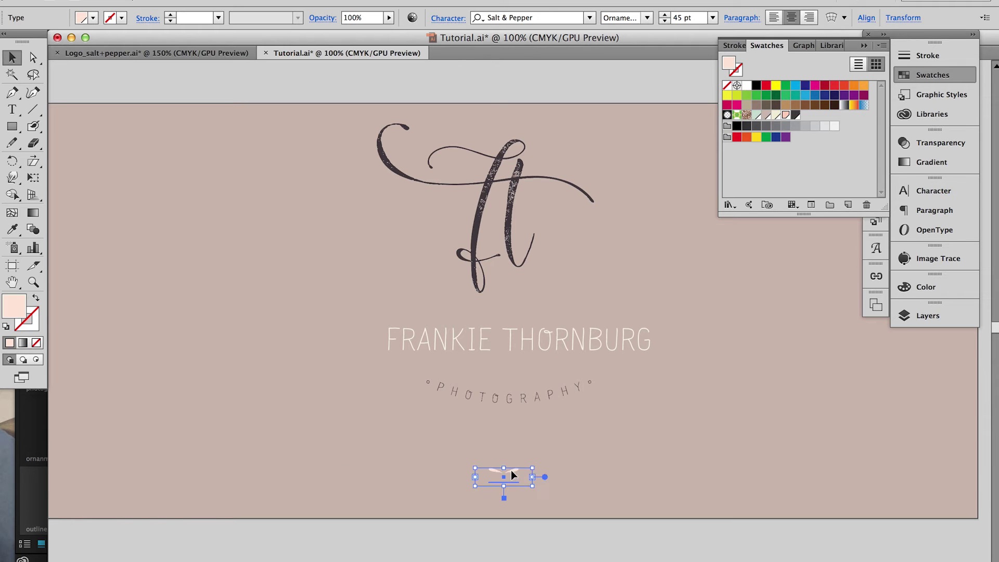
Copy the ornament to the left, switch it to Script style and delete its two characters
key(super+t)
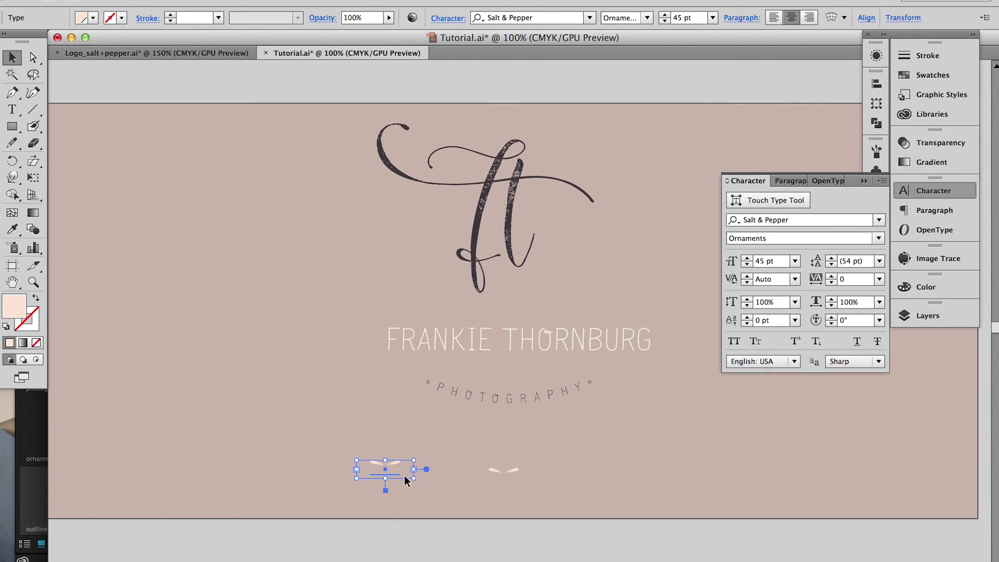
drag(415, 478, 476, 529)
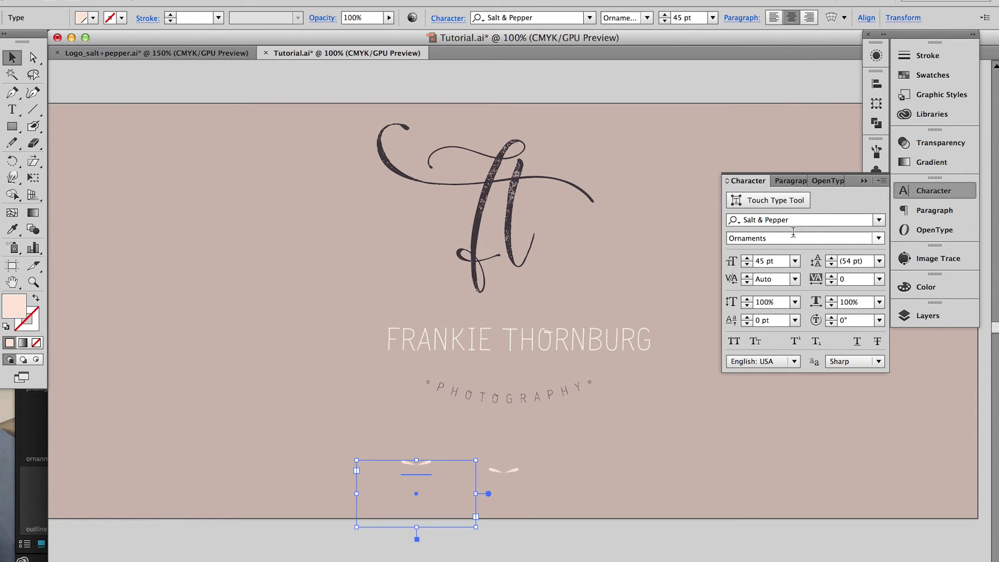
click(879, 238)
click(754, 283)
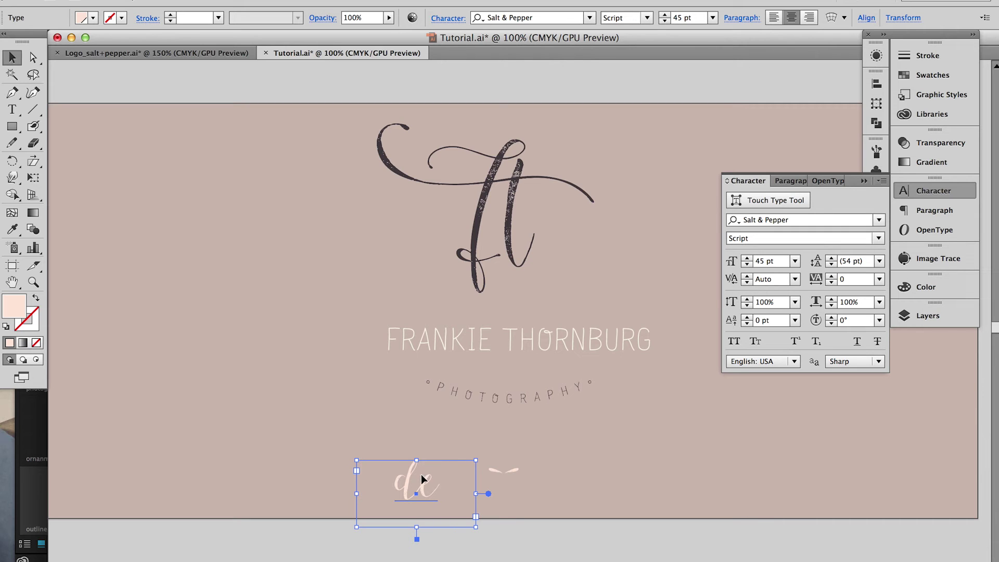
key(t)
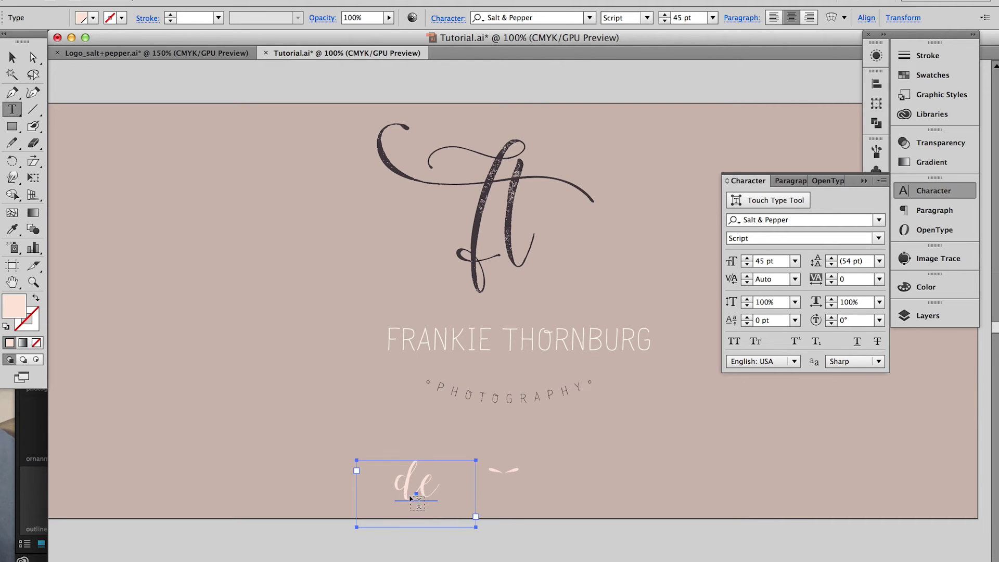
click(403, 480)
drag(403, 480, 439, 484)
key(BackSpace)
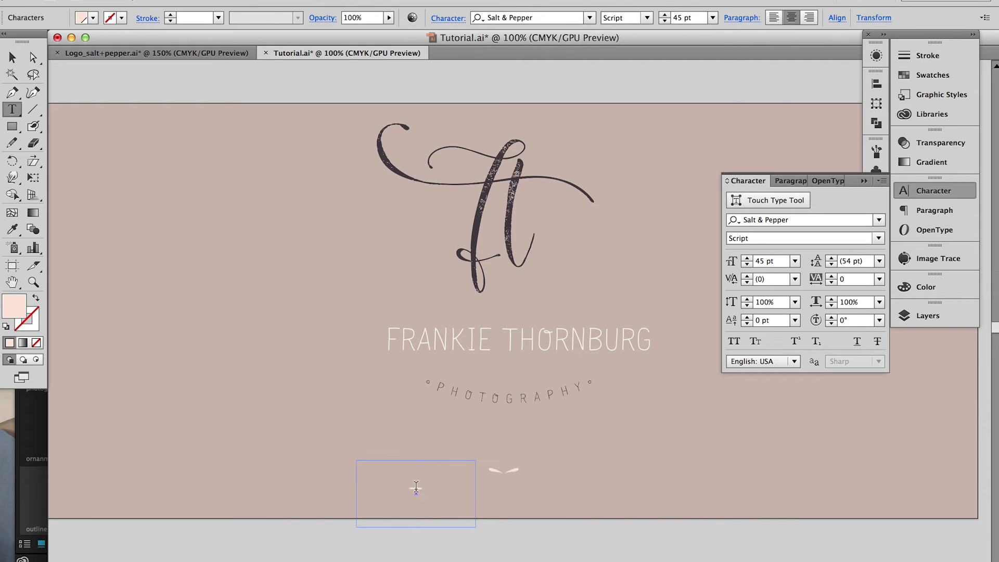
Convert the small frame to outlines and move the bar beside the swash wings
click(11, 57)
click(232, 1)
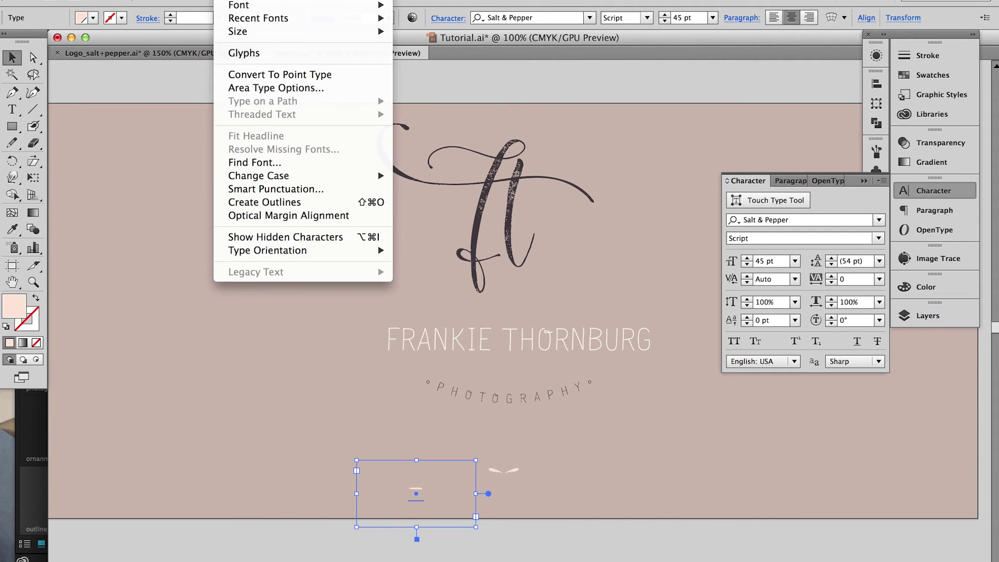
click(268, 202)
click(507, 473)
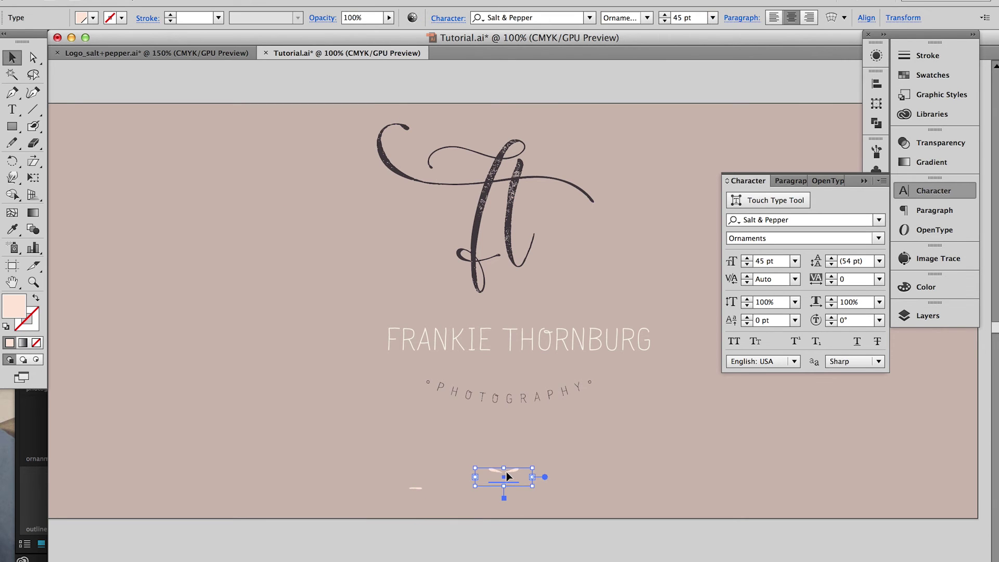
click(337, 385)
drag(417, 492, 476, 472)
Nudge the swash ornament's left bar closer to its wings, then select the whole ornament
key(super+equal)
key(super+equal)
key(super+equal)
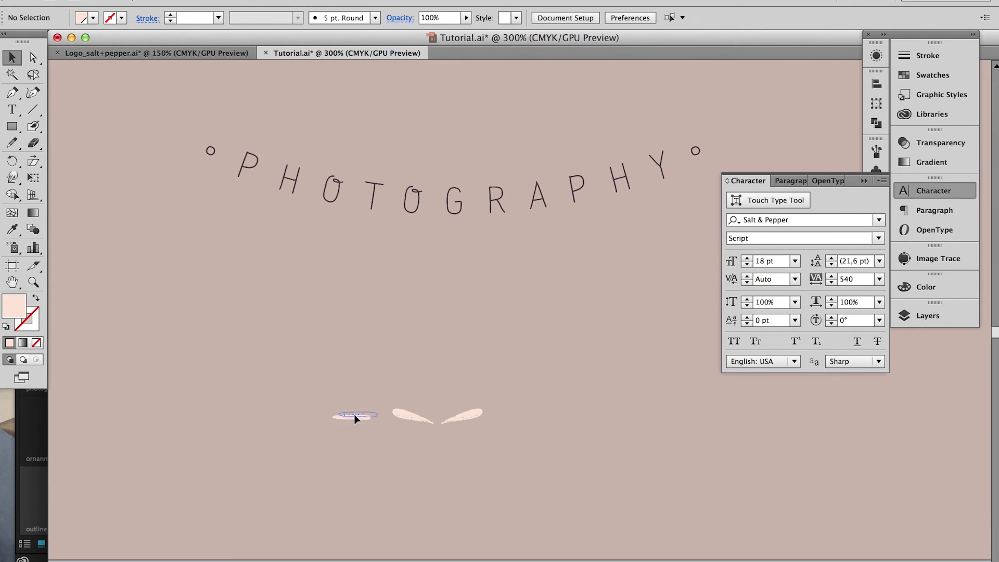
drag(356, 417, 366, 415)
click(525, 425)
click(346, 419)
click(478, 416)
click(523, 406)
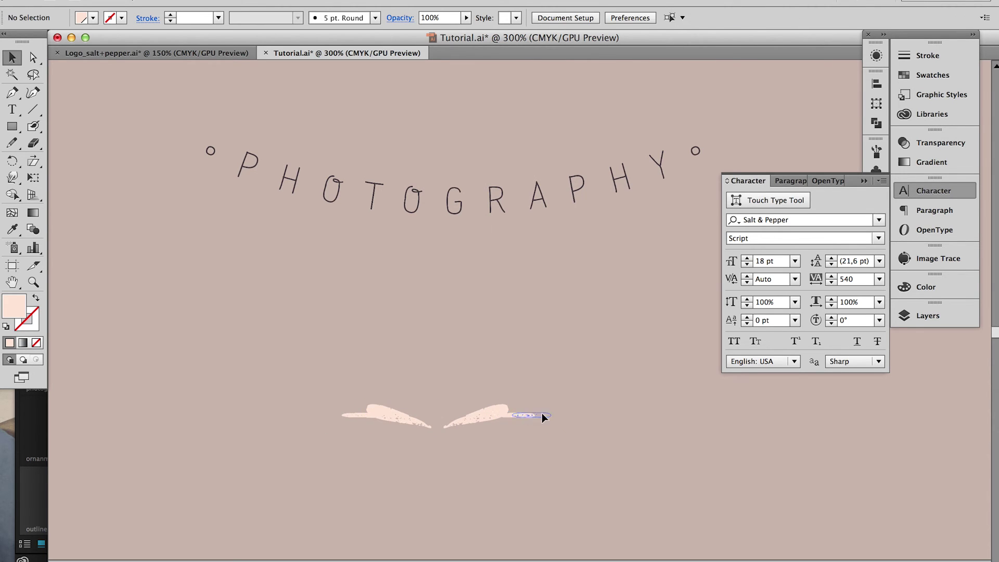
click(542, 415)
drag(331, 420, 533, 415)
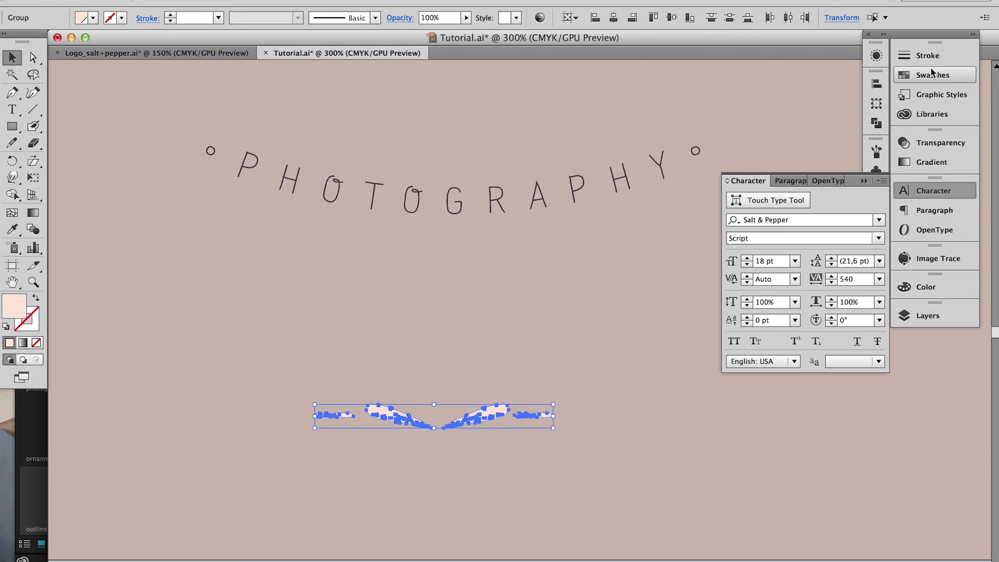
Move the swash ornament between the name and tagline and scale it down
click(924, 191)
click(878, 84)
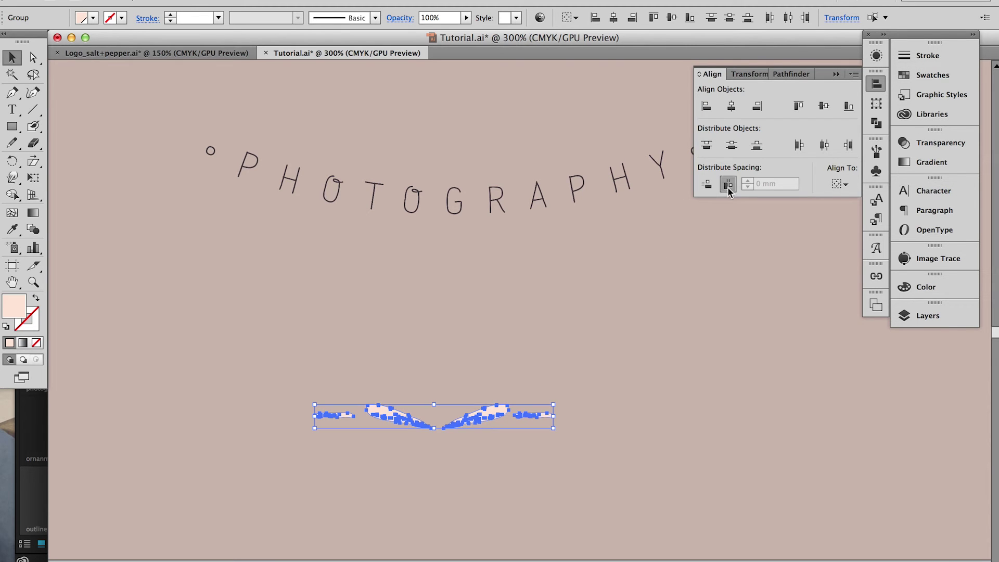
drag(548, 378, 549, 500)
drag(476, 541, 493, 238)
drag(577, 224, 552, 224)
key(super+minus)
key(super+minus)
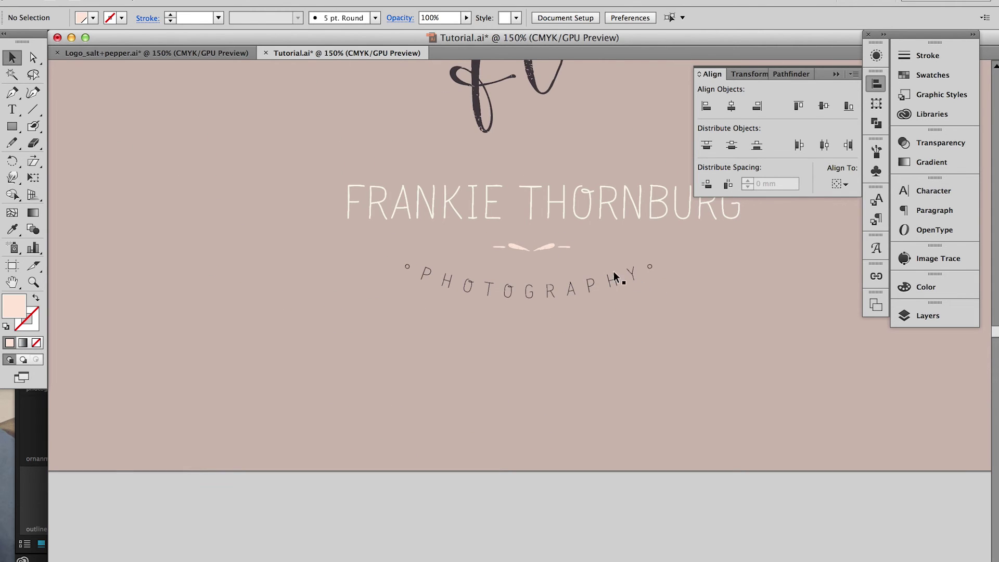
key(super+minus)
Centre the whole logo horizontally to the artboard and move it lower on the header
scroll(592, 269, up, 5)
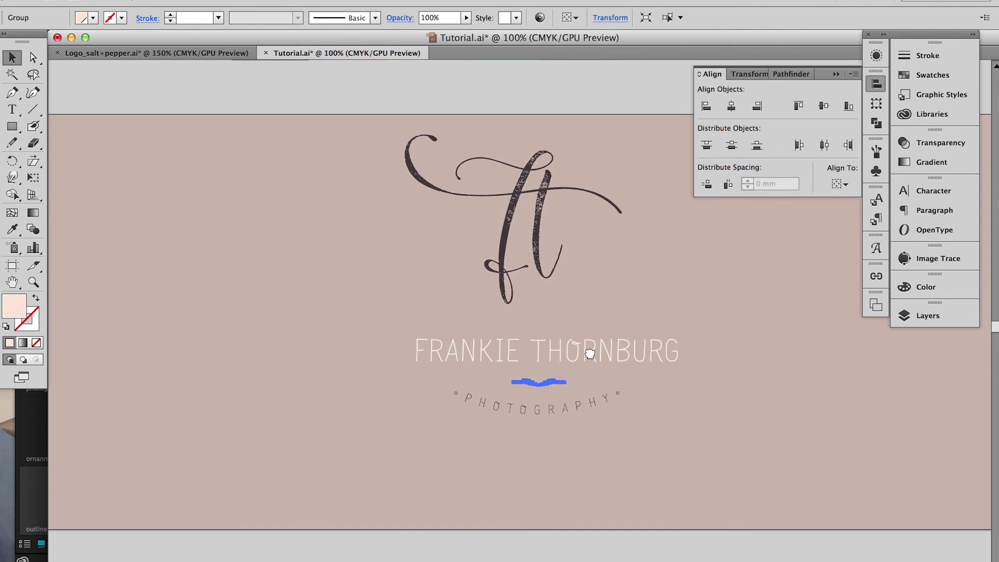
drag(425, 83, 699, 435)
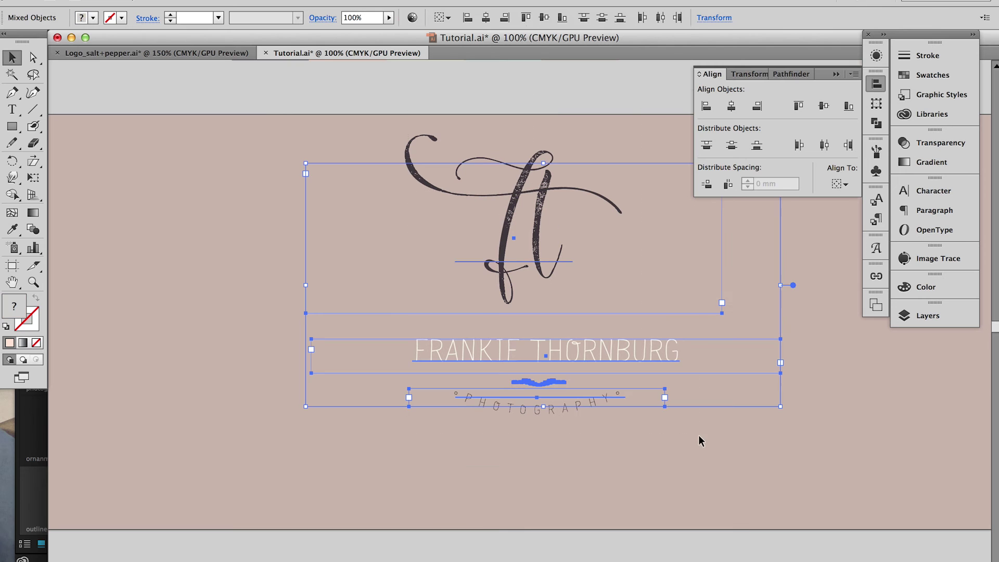
click(839, 184)
click(850, 233)
click(731, 106)
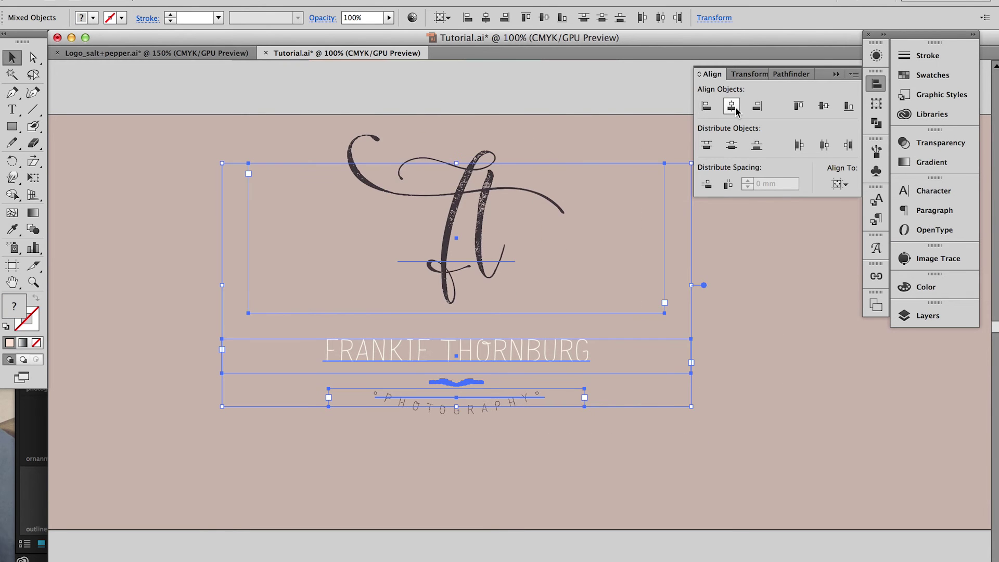
drag(491, 217, 484, 251)
Move the name and PHOTOGRAPHY text up toward the monogram
click(522, 145)
click(479, 394)
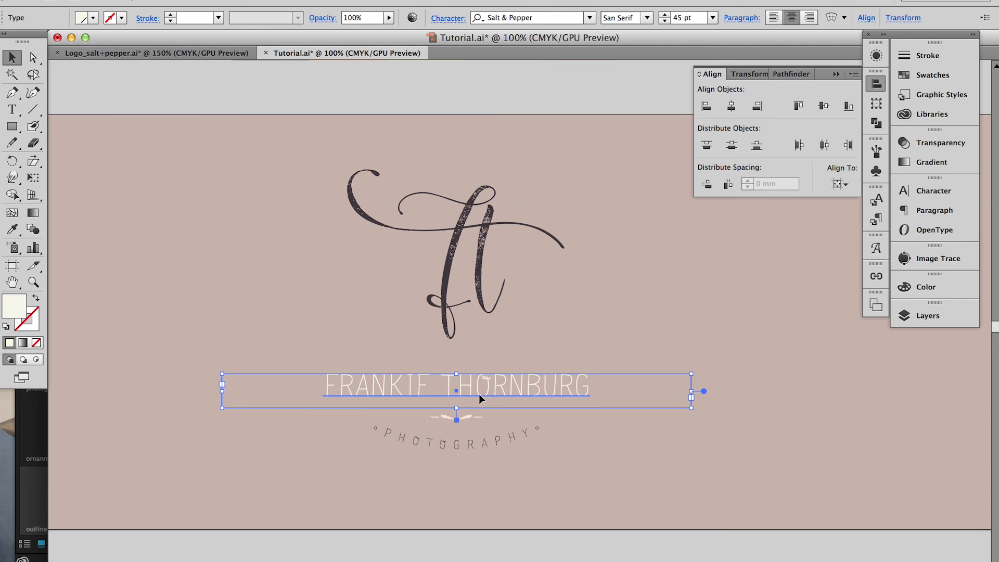
shift+click(483, 445)
drag(482, 445, 482, 432)
click(547, 107)
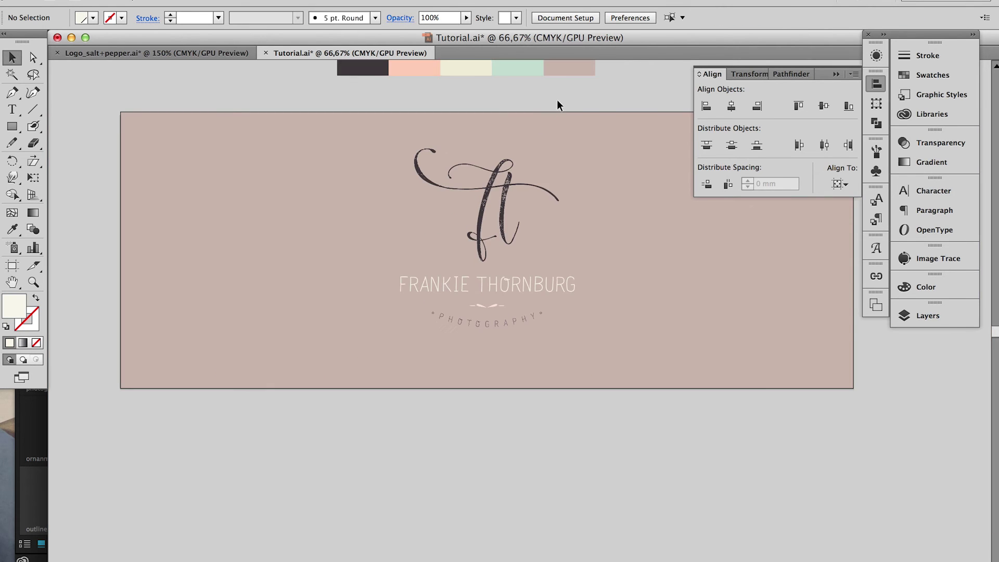
Paste the desk illustrations onto the pasteboard above the header, then paste the flower wreath
scroll(560, 177, up, 3)
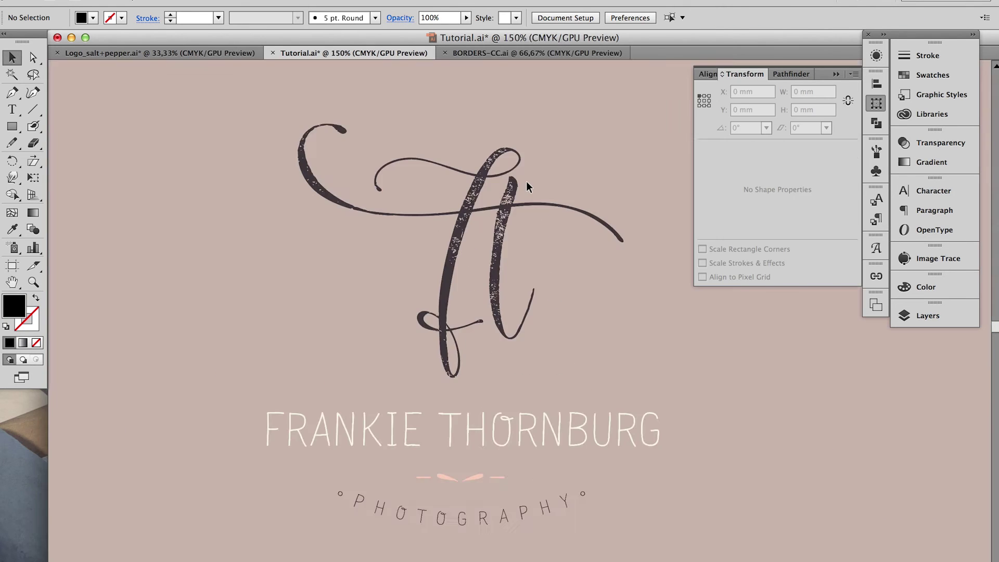
scroll(526, 187, down, 5)
scroll(536, 189, up, 3)
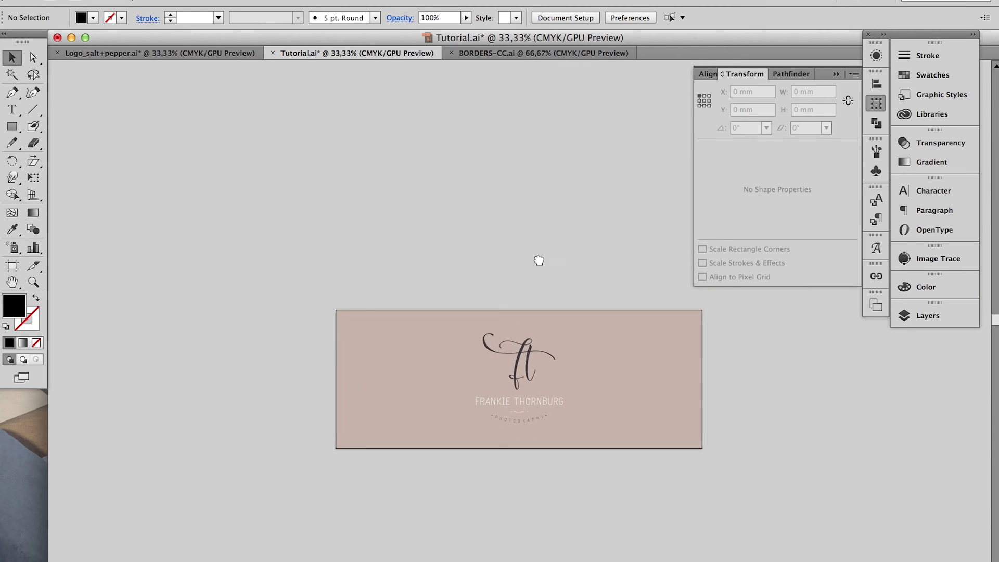
click(930, 315)
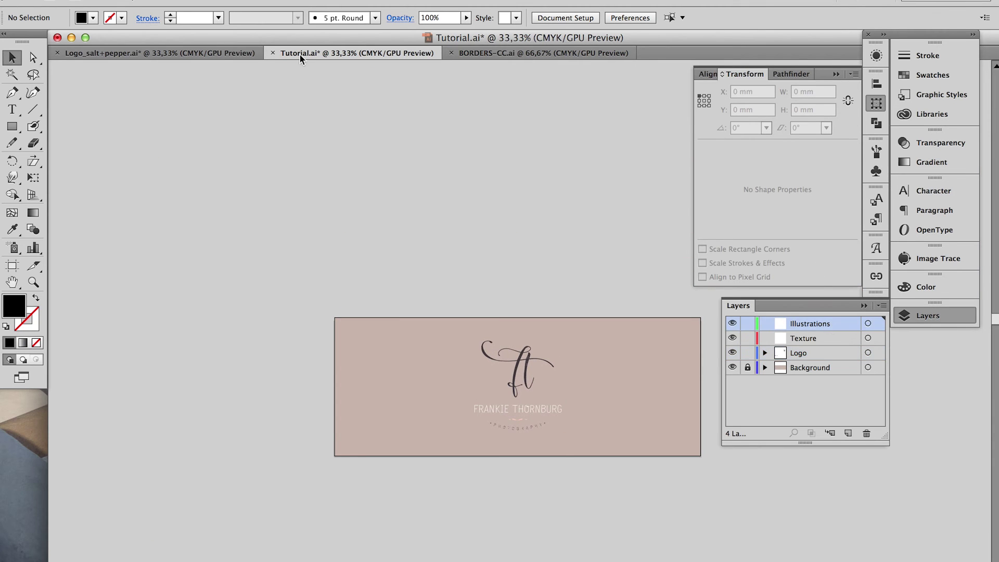
key(ctrl+v)
drag(443, 268, 344, 189)
key(shift+ctrl+a)
drag(511, 328, 474, 187)
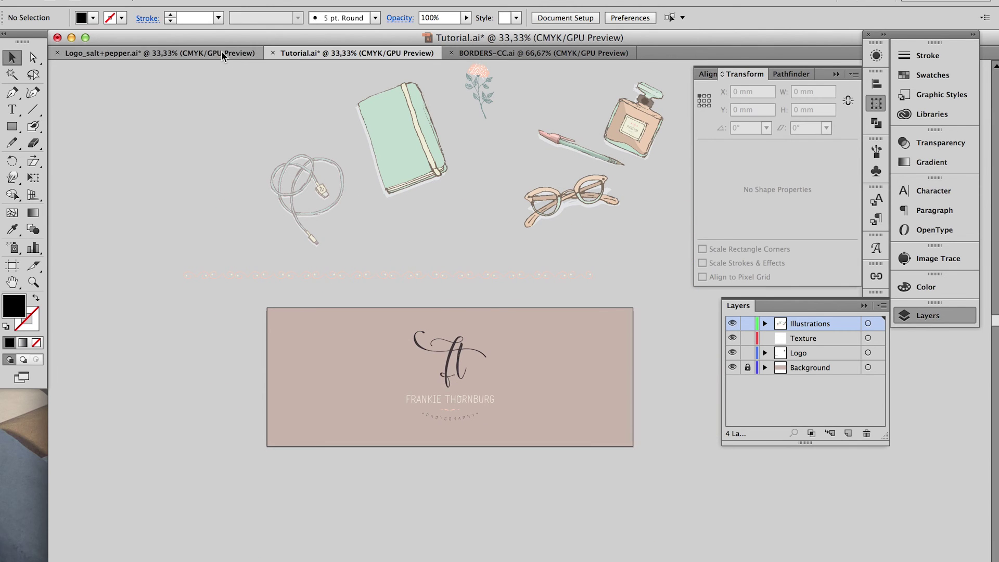
key(ctrl+v)
Set the wreath left of the header and place the notebook and phone cable on the left
drag(591, 301, 201, 217)
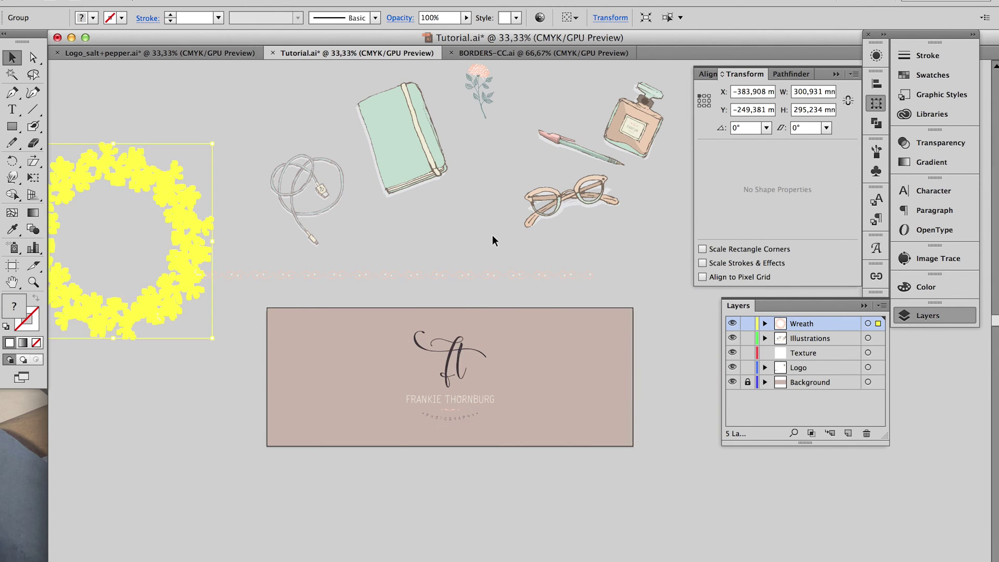
click(462, 204)
drag(406, 140, 352, 345)
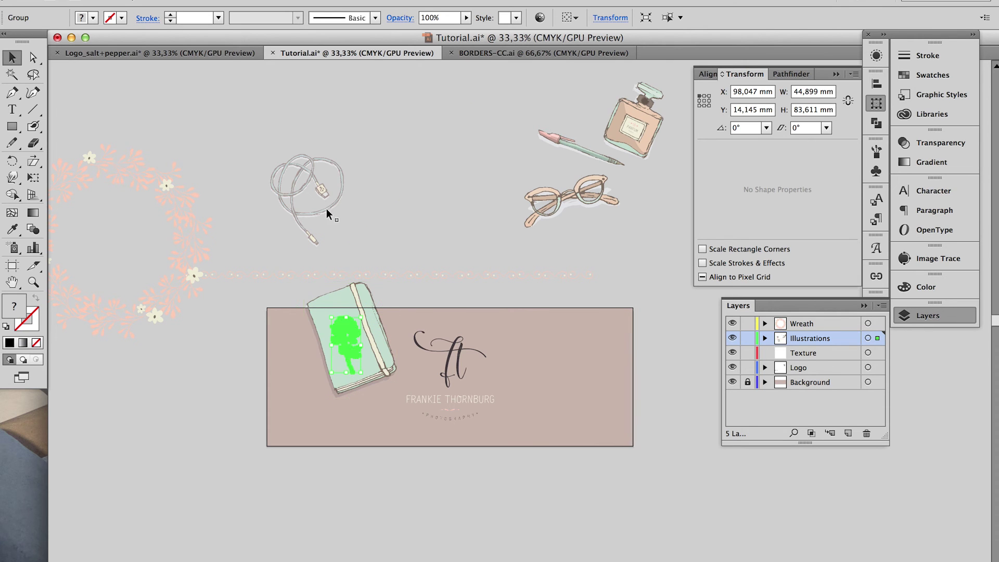
drag(327, 208, 331, 454)
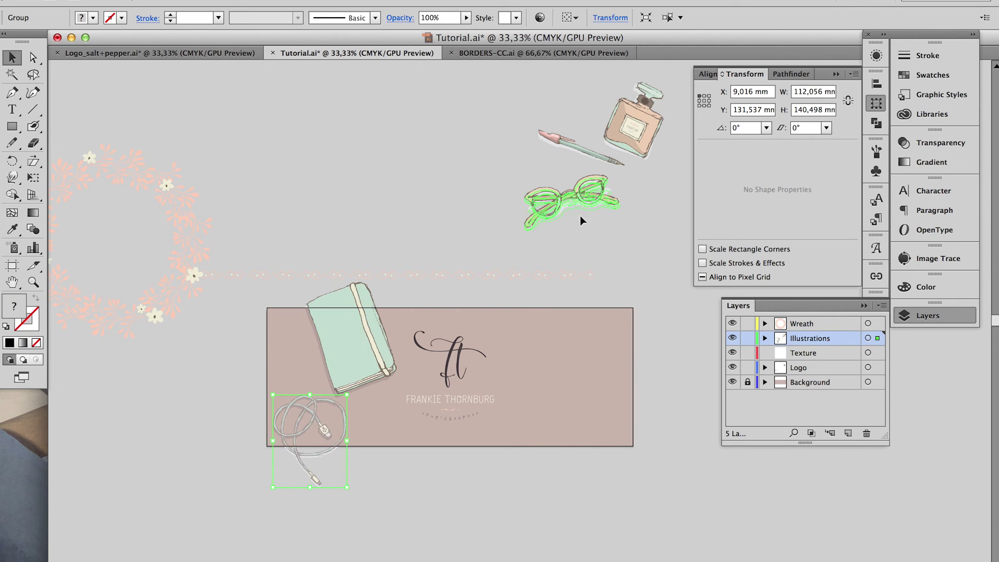
Place the glasses, perfume bottle and pen around the logo on the header
drag(554, 406, 555, 406)
drag(633, 132, 616, 364)
mouse_move(593, 156)
mouse_down()
mouse_move(562, 297)
mouse_move(594, 151)
mouse_up()
key(ctrl+z)
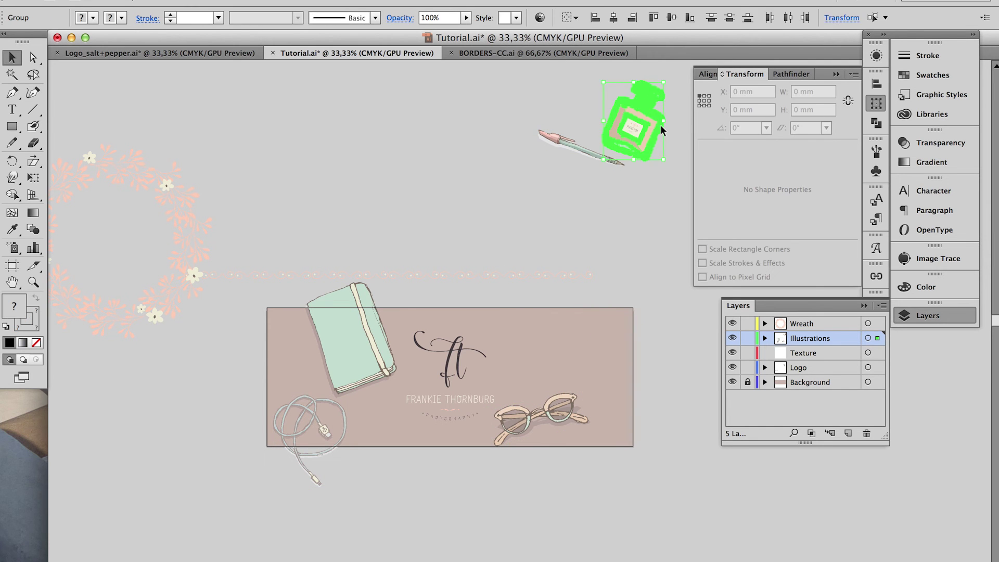
drag(632, 119, 628, 363)
drag(588, 154, 542, 356)
click(534, 222)
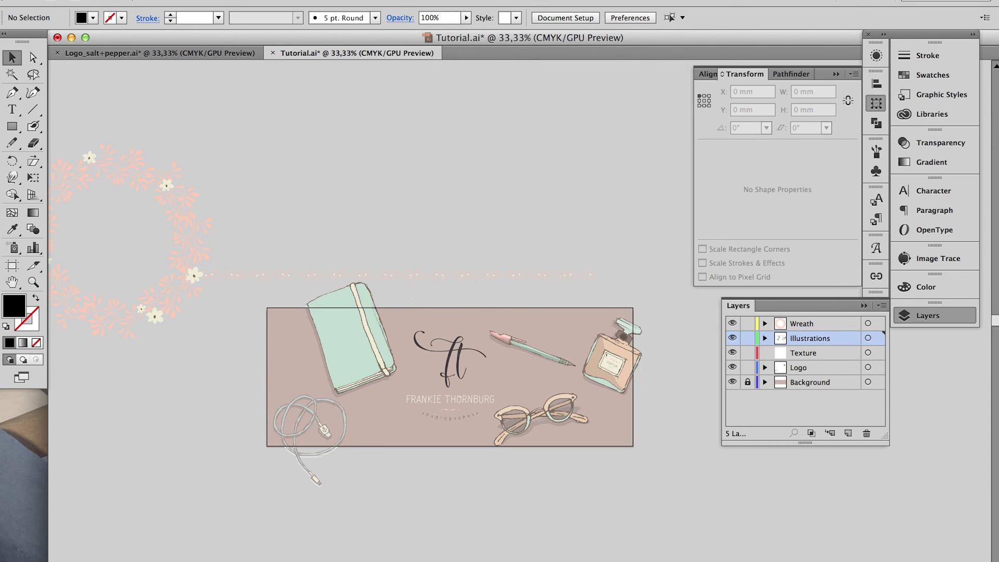
Zoom in on the header and move the swash border up, clear of the flower
click(548, 368)
scroll(542, 257, down, 10)
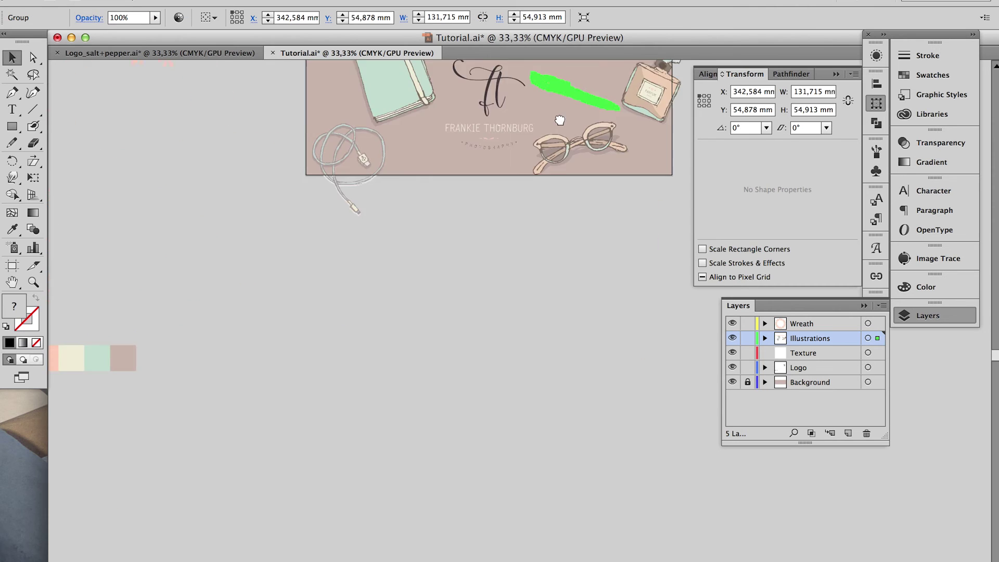
scroll(542, 257, up, 6)
key(ctrl+plus)
key(ctrl+plus)
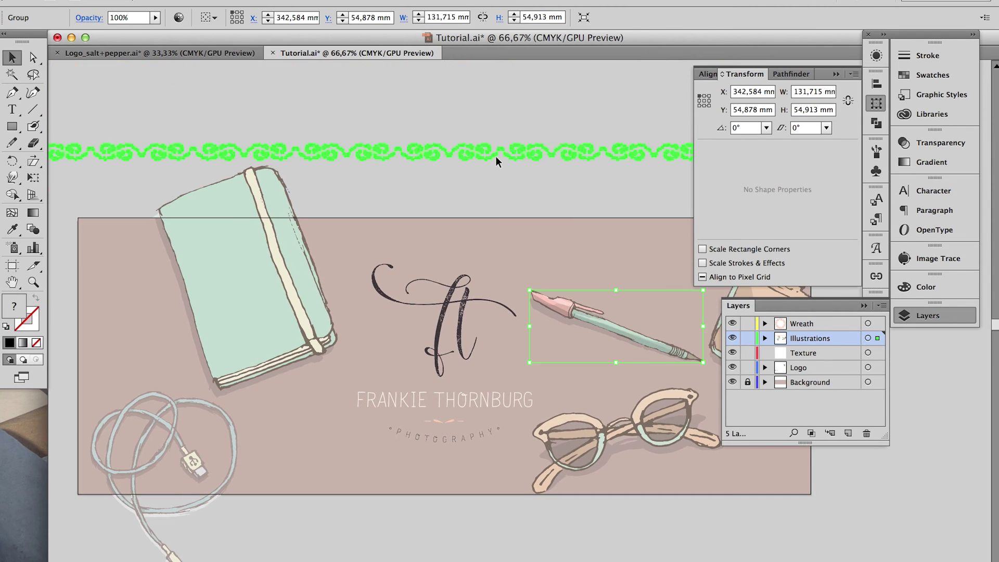
click(496, 156)
drag(307, 174, 484, 198)
drag(187, 177, 385, 161)
Isolate the border group and position a swash section along the header's bottom edge
double_click(426, 154)
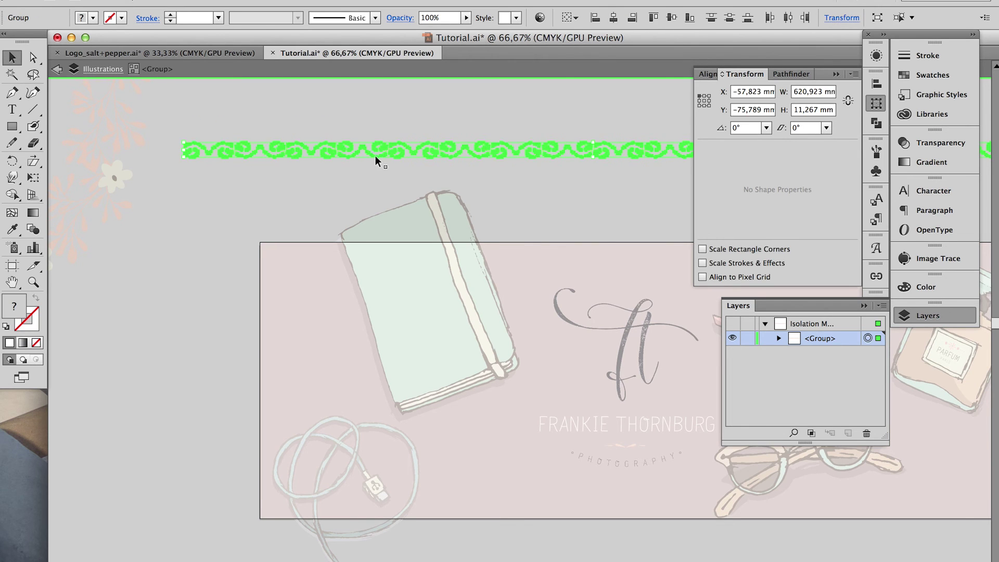
click(375, 157)
double_click(308, 163)
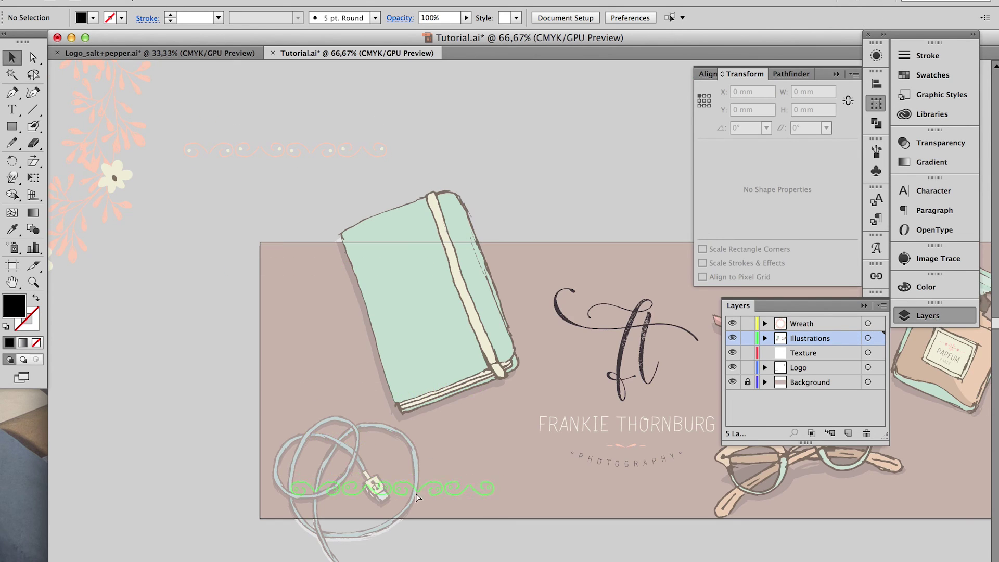
click(392, 507)
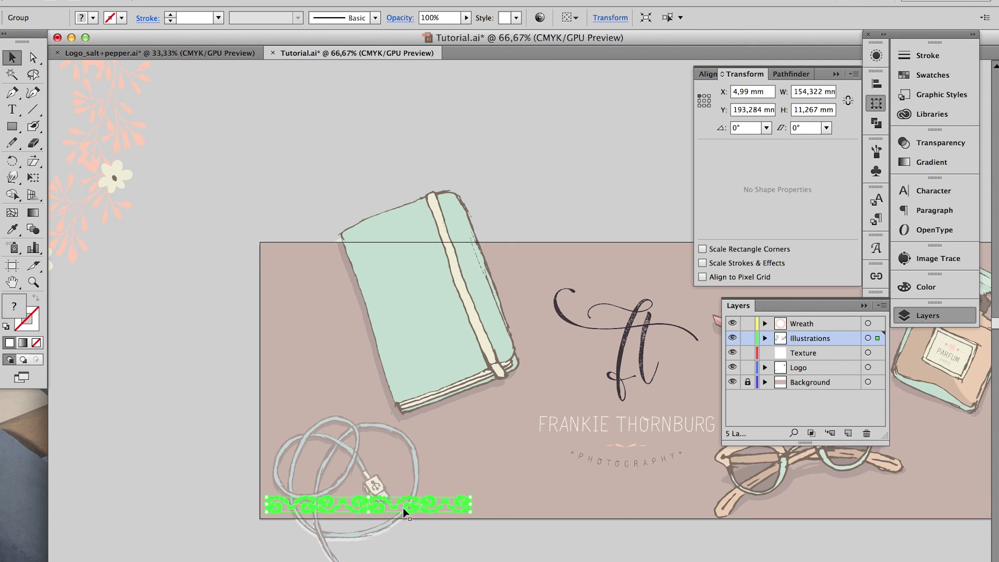
click(490, 468)
scroll(491, 468, right, 10)
scroll(490, 469, down, 2)
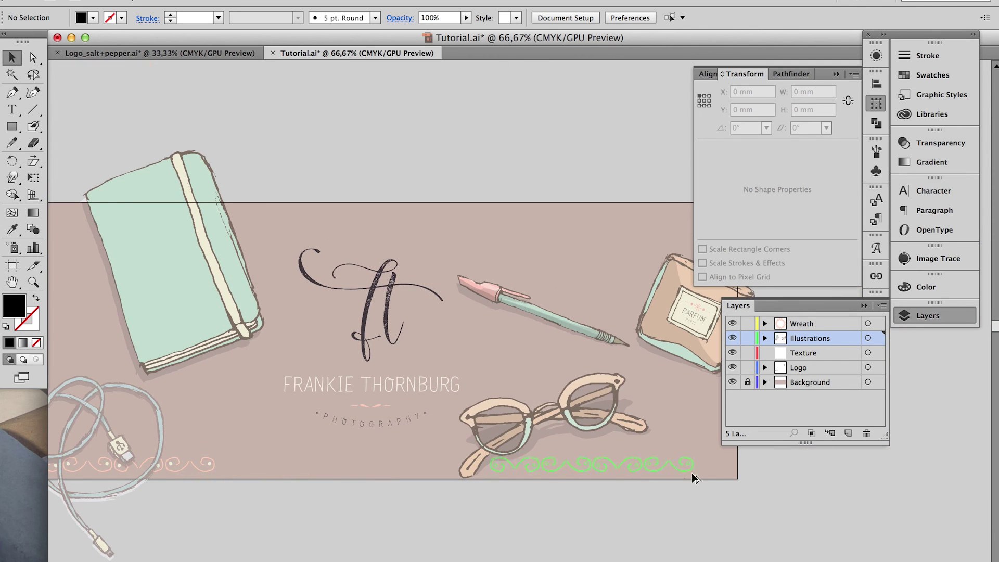
Select both bottom-corner border pieces together and bring up the alignment options
click(724, 473)
shift+click(197, 467)
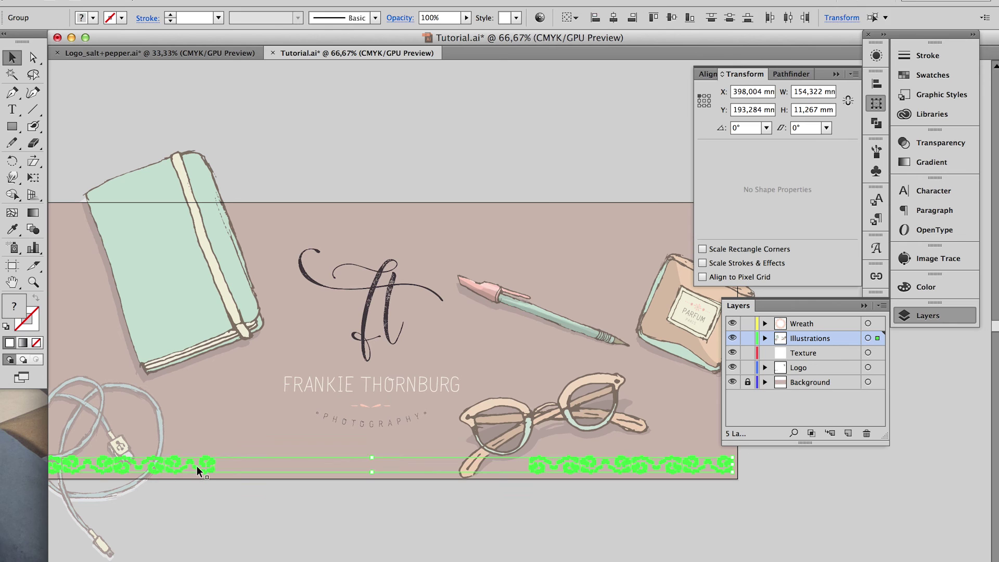
click(708, 74)
click(520, 133)
scroll(405, 223, down, 1)
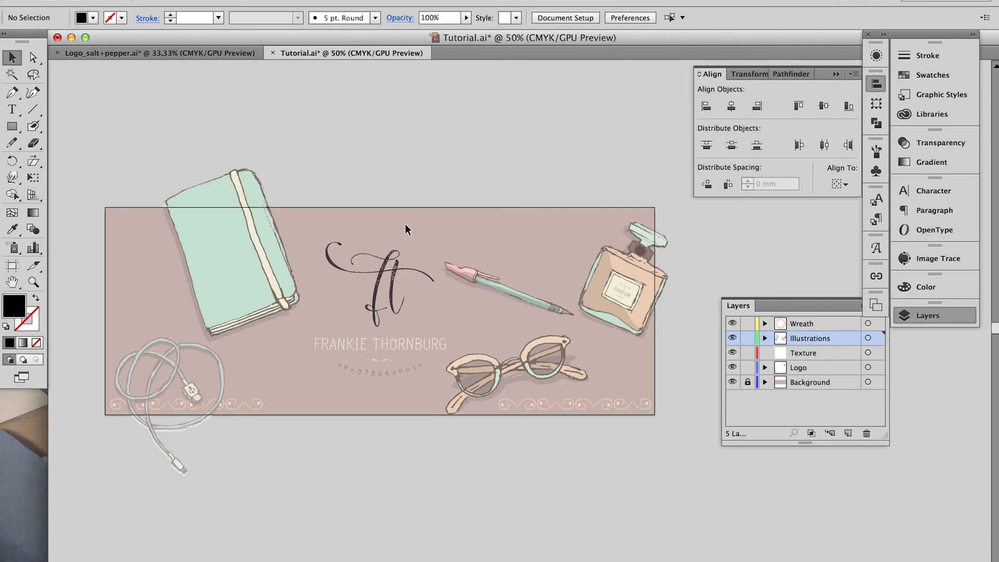
Move the peach wreath from the left pasteboard onto the centre of the header
drag(405, 224, 508, 290)
click(98, 196)
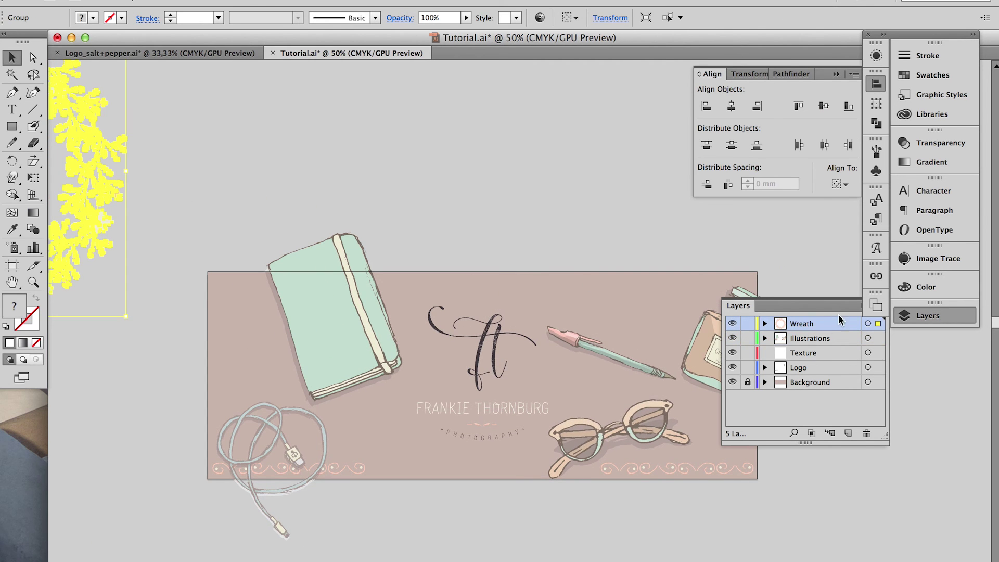
drag(72, 230, 589, 387)
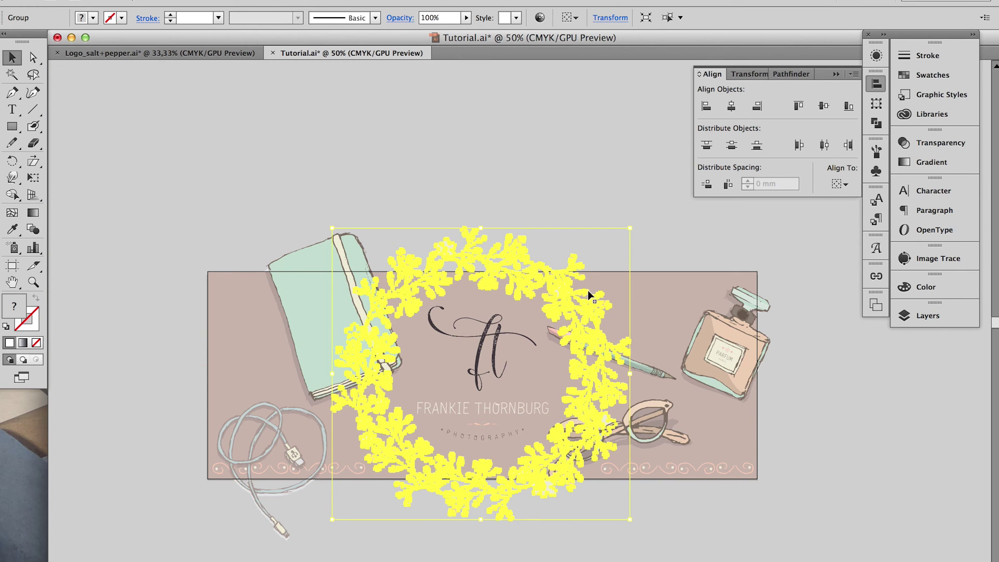
click(466, 198)
scroll(458, 195, down, 1)
scroll(458, 196, up, 5)
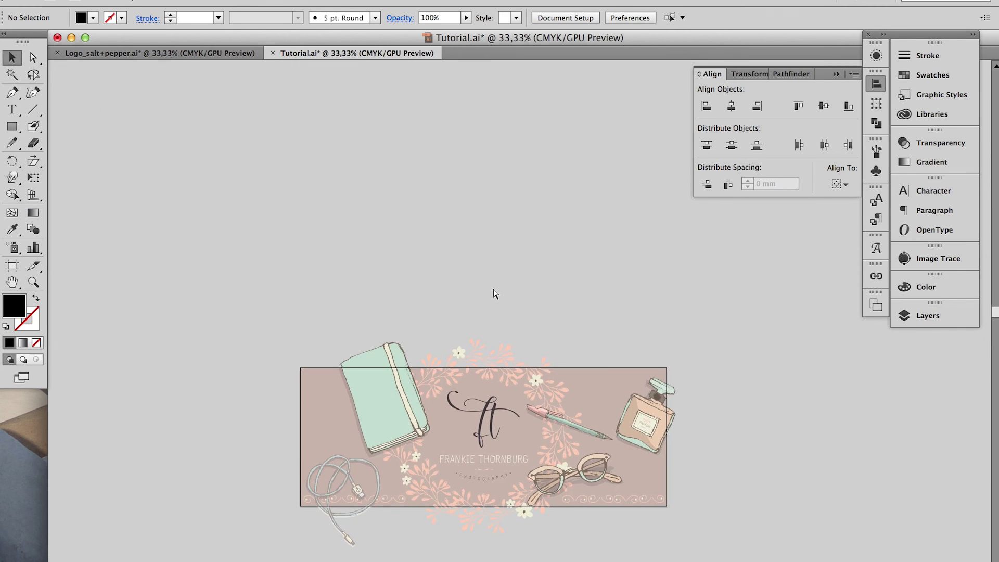
Select all the artwork, then check the notebook and the rose on its cover individually
key(super+a)
click(380, 397)
scroll(384, 402, up, 3)
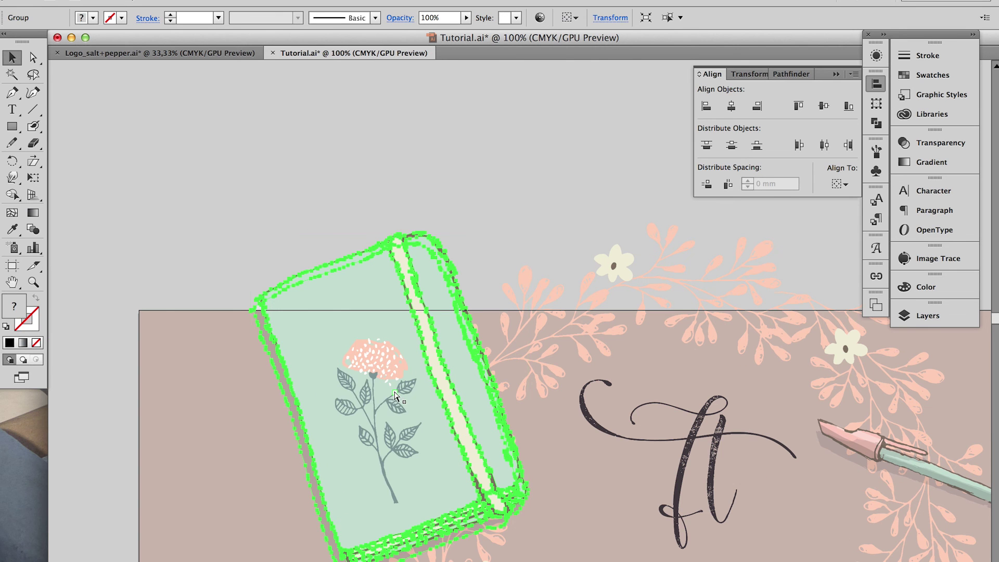
key(super+shift+a)
click(395, 396)
scroll(522, 183, down, 2)
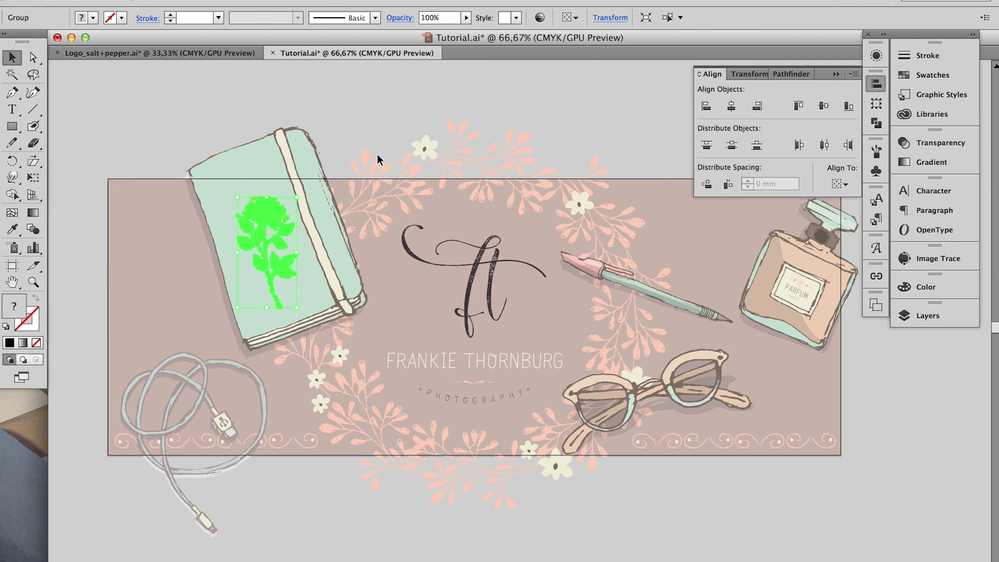
key(super+shift+a)
scroll(364, 139, up, 2)
Draw a header-sized rectangle and clip all the artwork to it
key(F7)
click(672, 264)
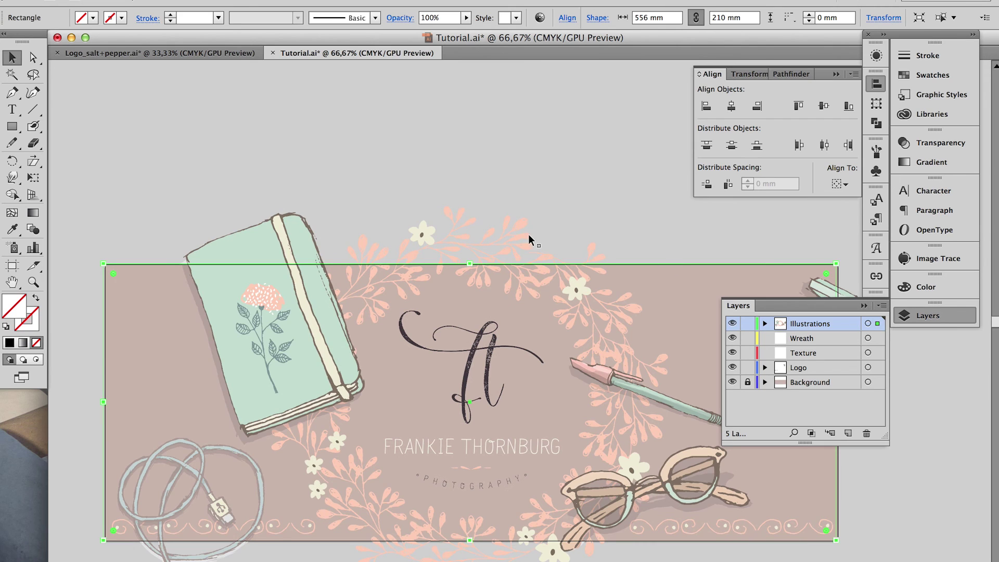
key(super+a)
key(super+7)
key(super+shift+a)
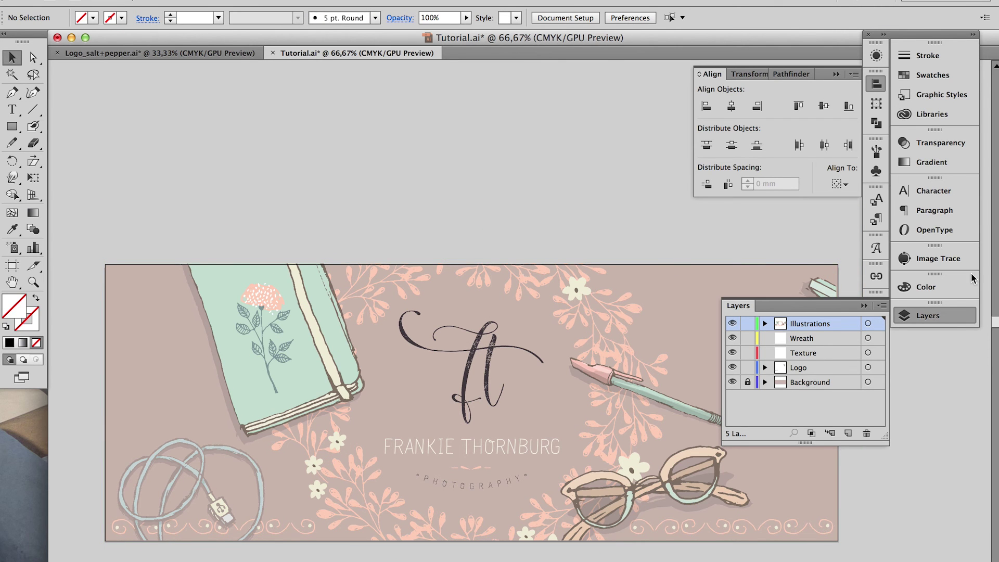
click(955, 314)
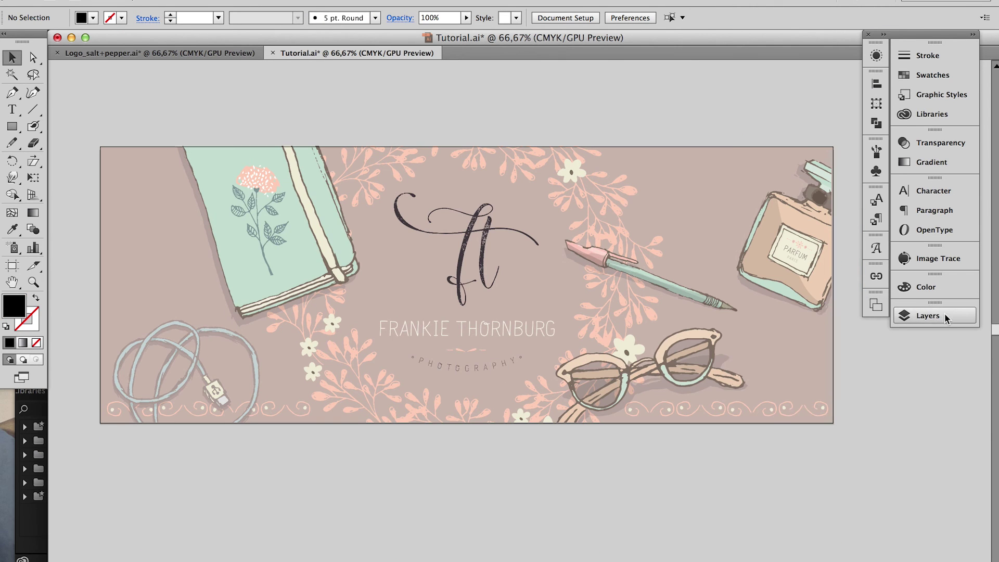
Hide the Illustrations, Wreath and Logo layers
click(944, 315)
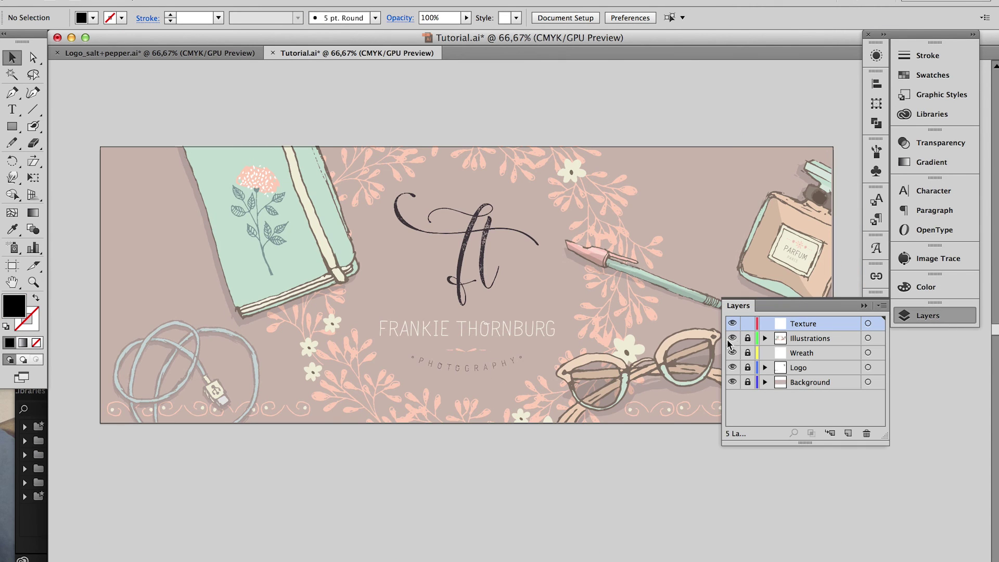
drag(729, 340, 732, 352)
click(732, 368)
Draw a large text frame over the background and type lines 'a b c', 'b a a', 'a c c bc'
key(t)
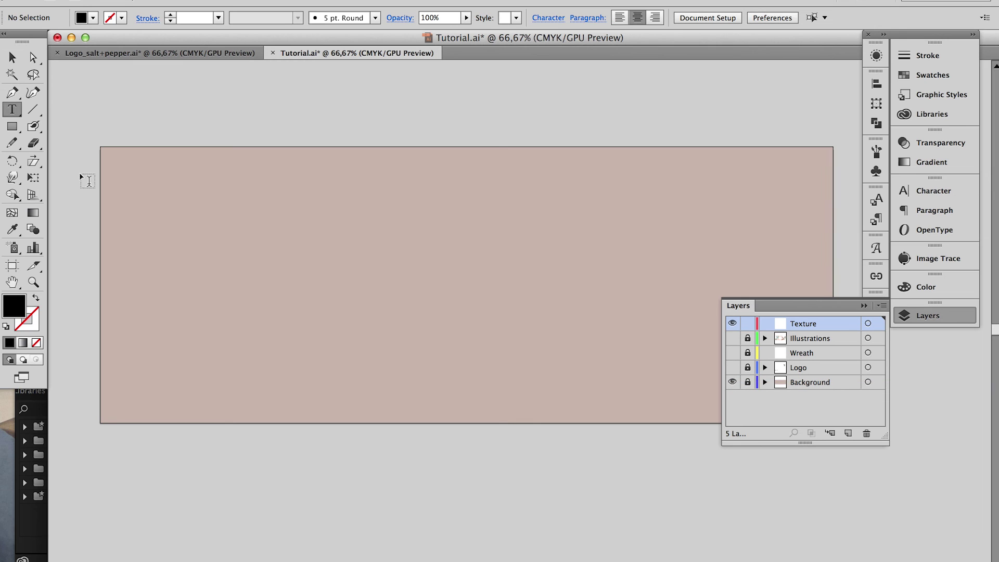
drag(113, 156, 819, 467)
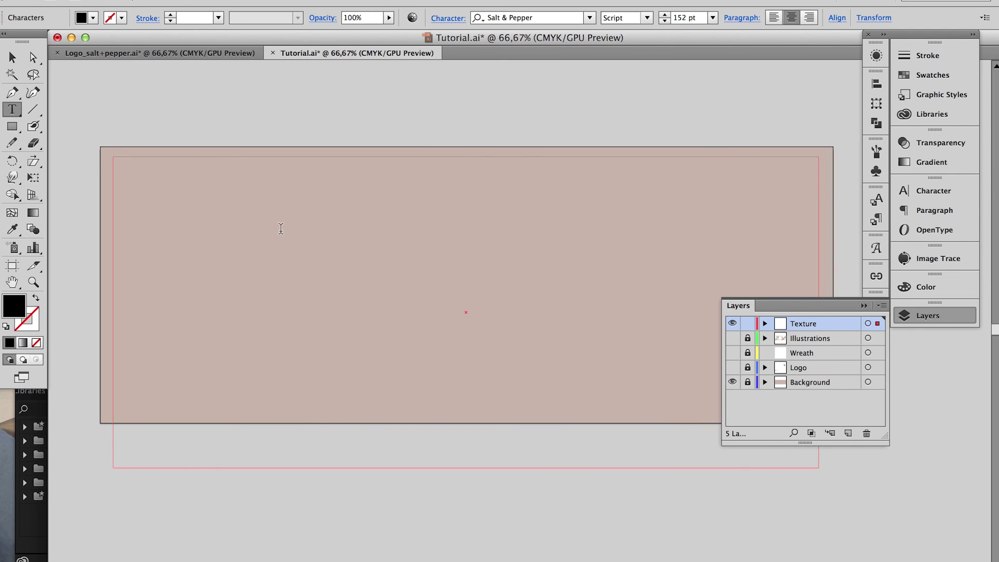
text(a b c)
key(Return)
text(b a a)
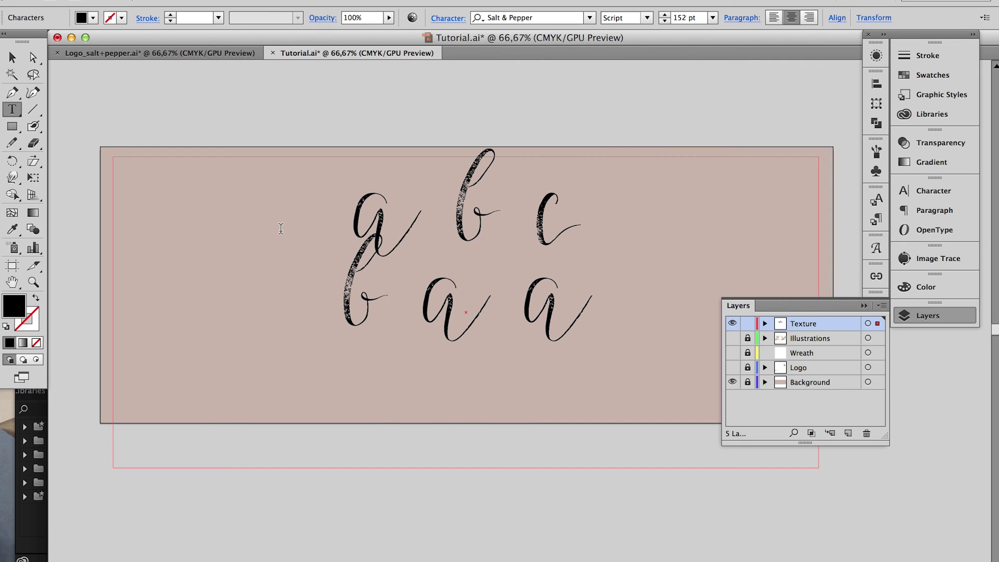
key(Return)
text(a c c b)
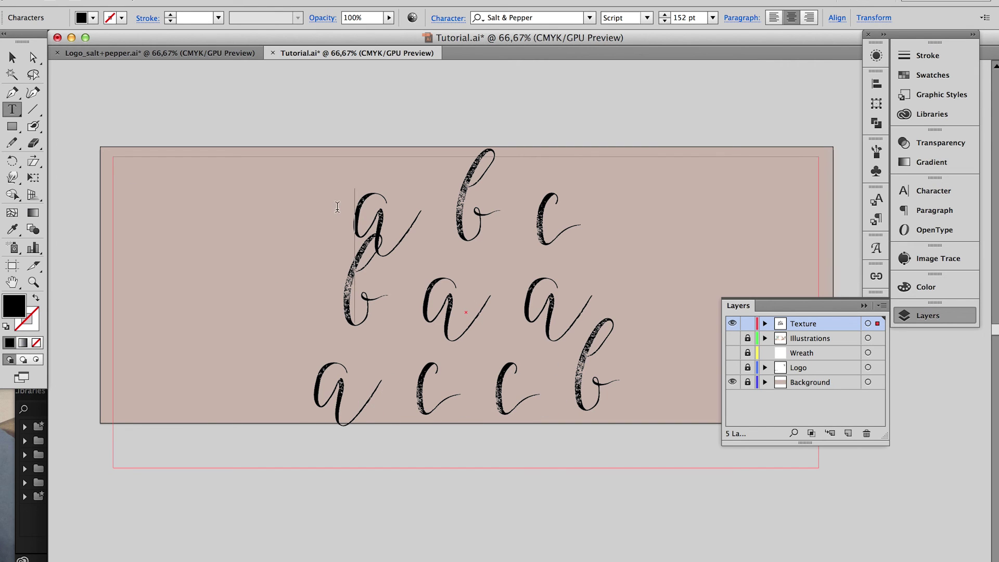
text(c)
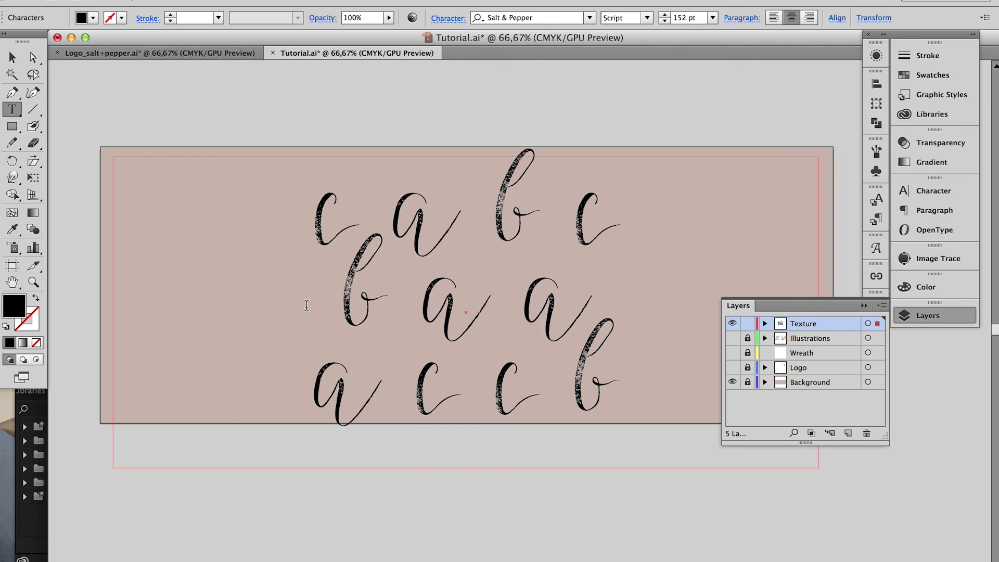
click(306, 305)
text(b)
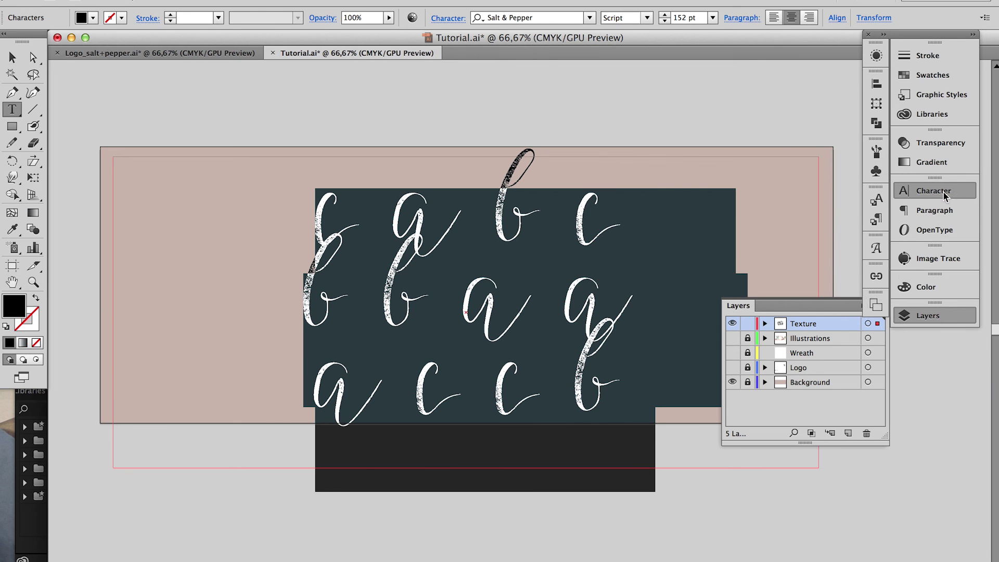
Switch the letters to the Salt & Pepper Ornaments style and fill them pinkish-grey
click(934, 191)
click(879, 238)
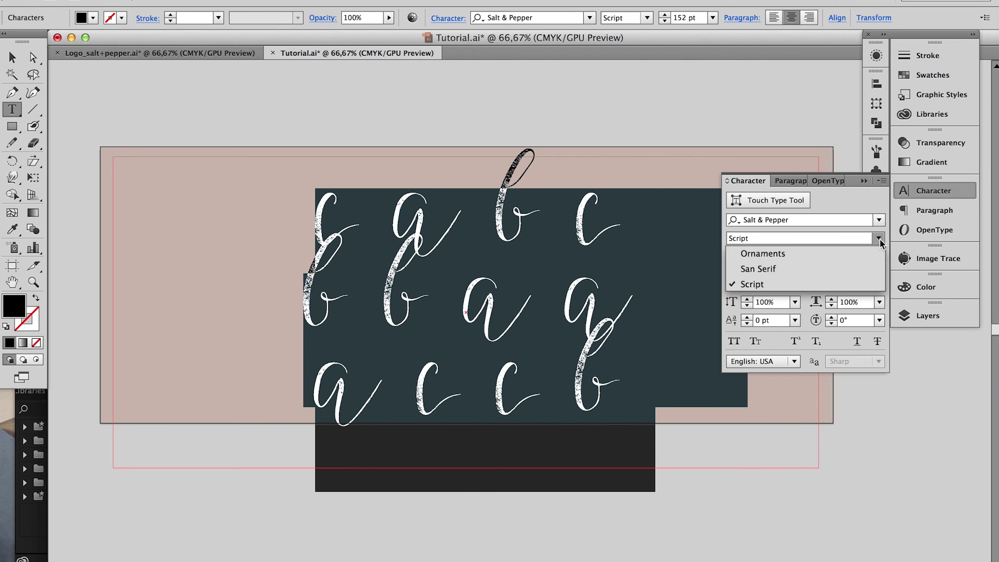
click(763, 253)
key(super+equal)
key(super+equal)
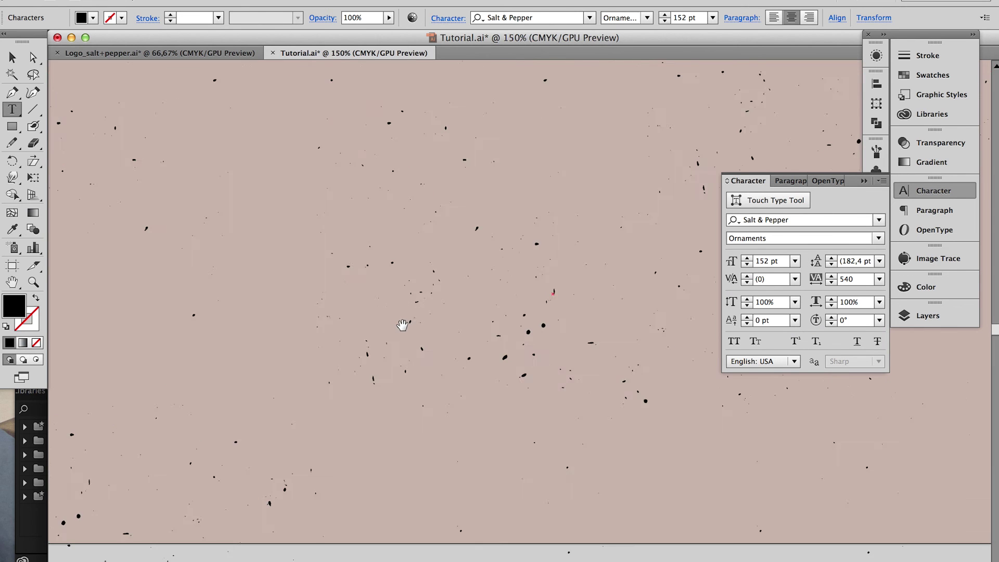
key(super+minus)
key(super+minus)
key(super+minus)
click(933, 75)
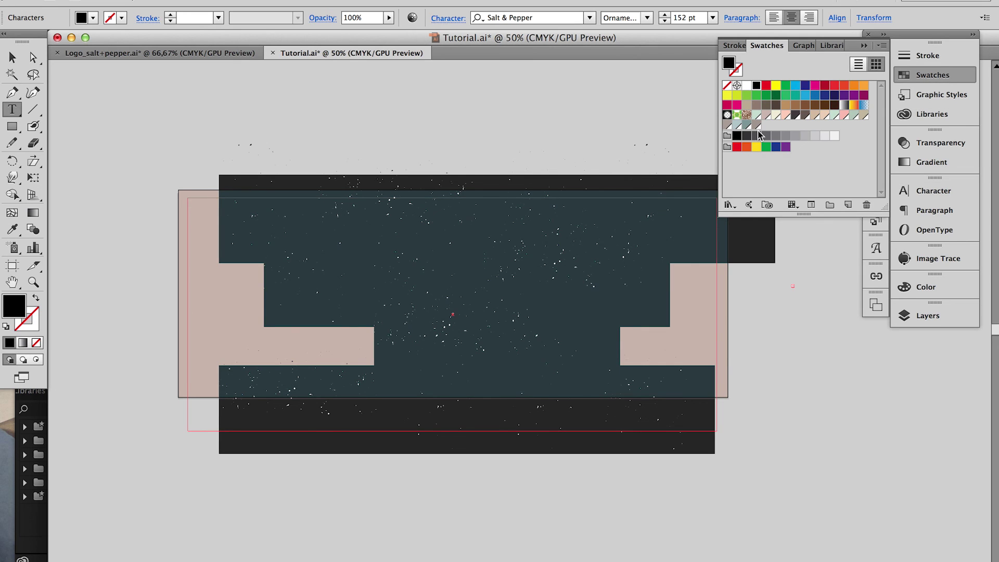
click(757, 126)
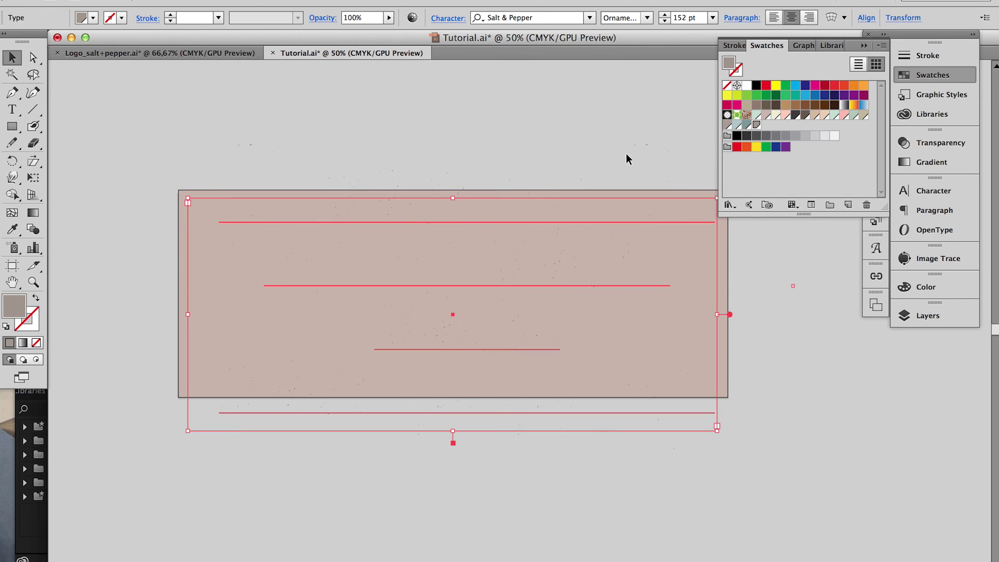
click(626, 153)
key(super+equal)
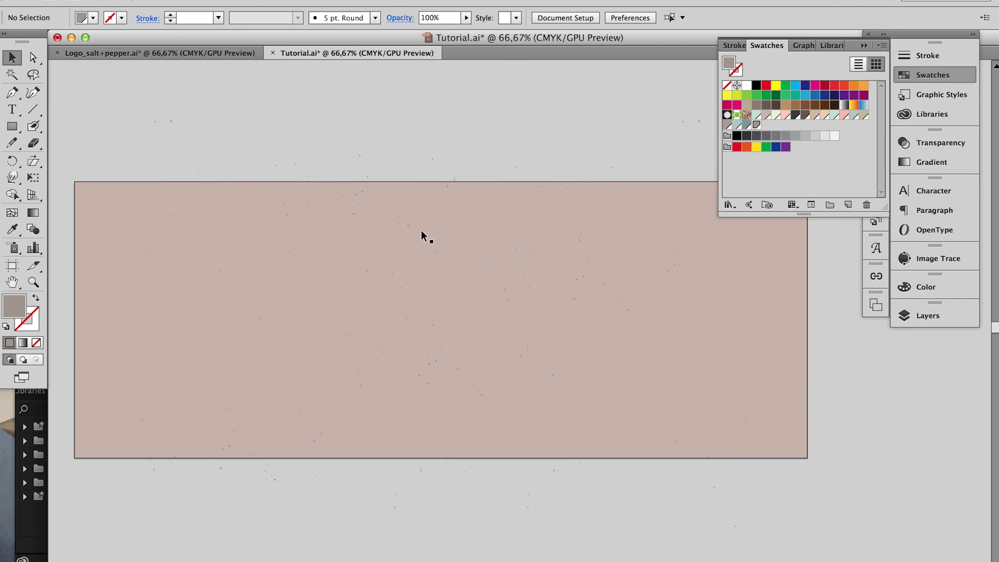
Draw a new text frame across the artboard set to the Script style
click(11, 109)
drag(66, 86, 814, 468)
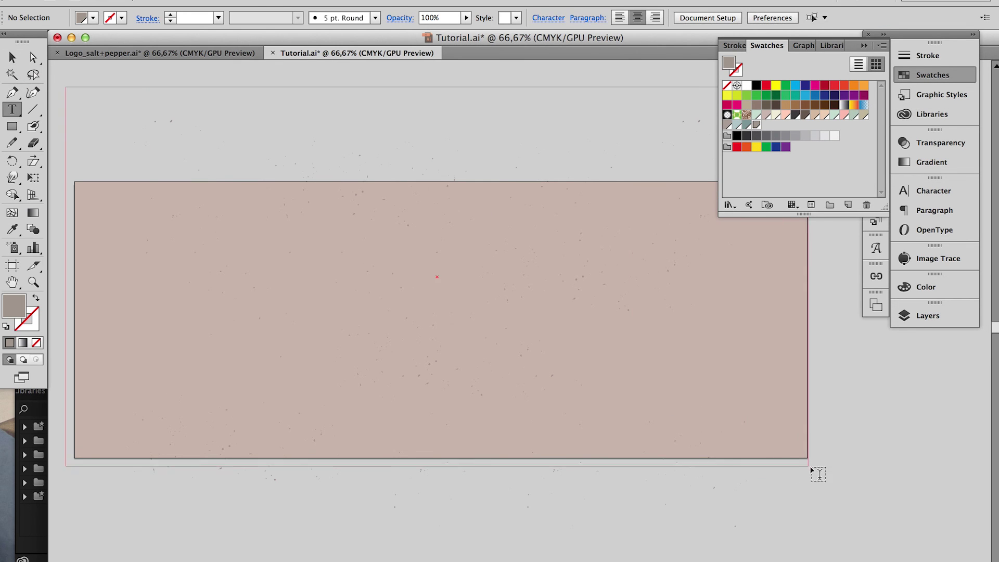
click(943, 212)
click(934, 191)
click(878, 238)
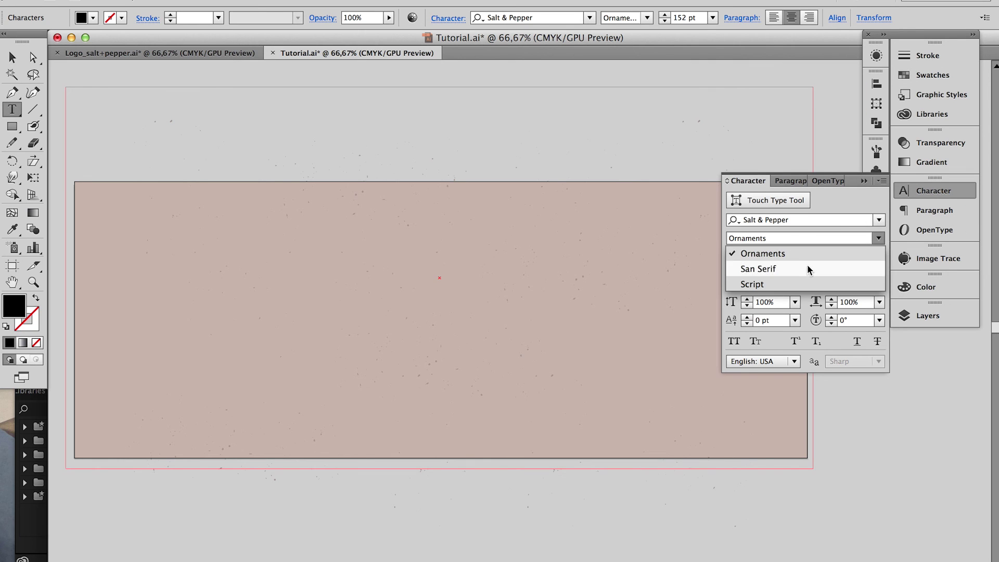
click(798, 284)
Type lines 'bcc', 'bca', 'aba' and enlarge them to 158 pt with wider tracking and leading
text(b)
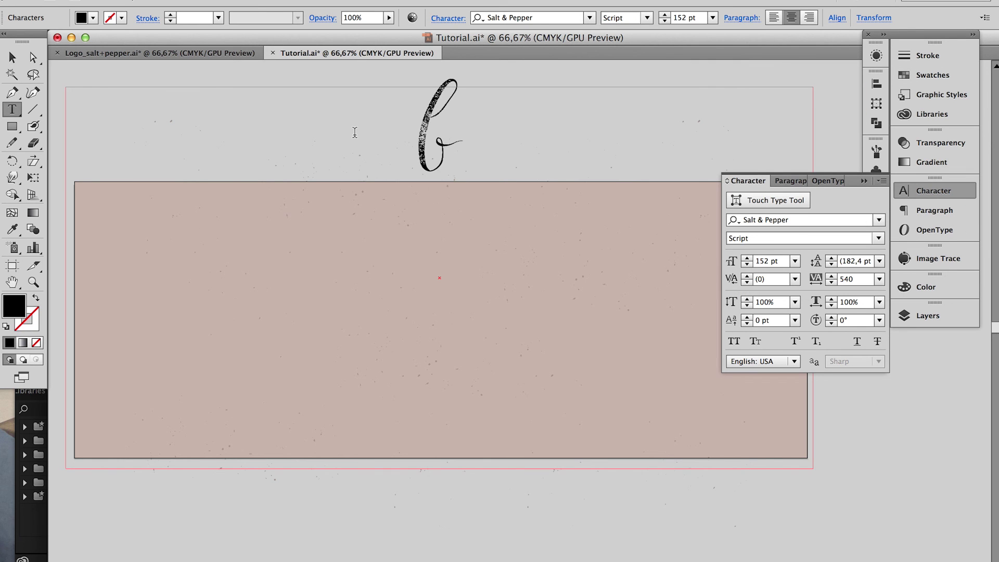
text(cc)
key(Return)
text(bca)
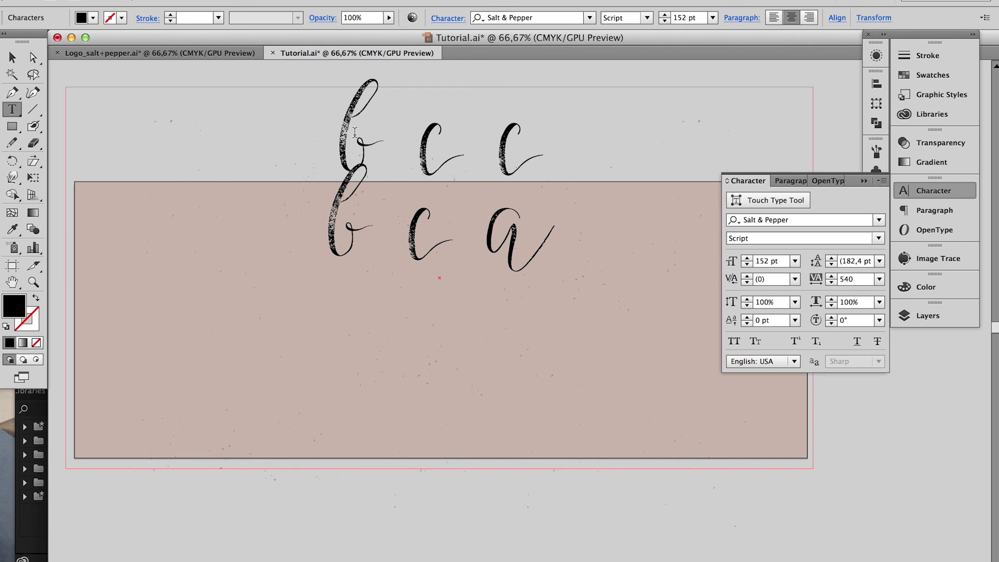
key(Return)
text(aba)
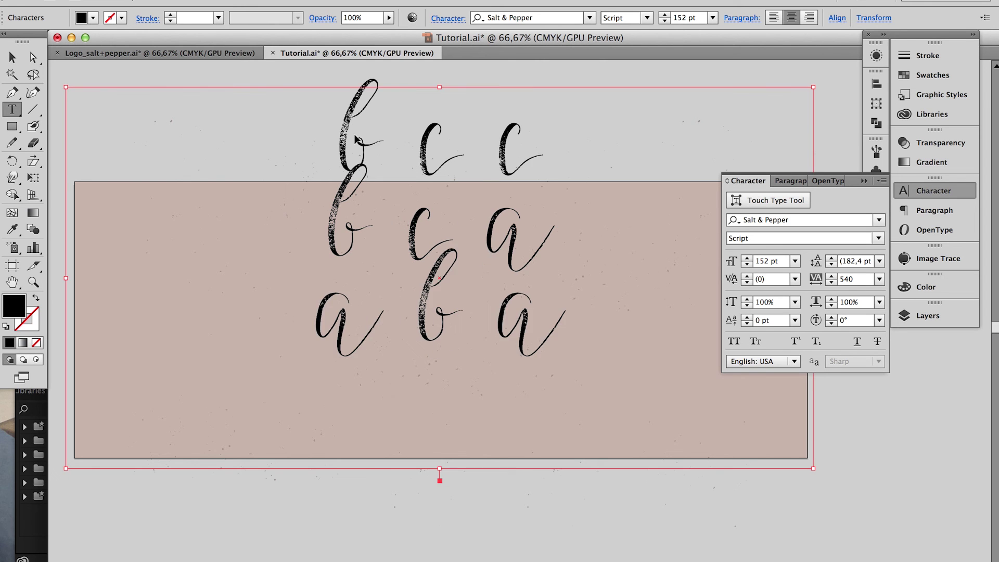
key(super+a)
key(super+shift+period)
key(super+shift+period)
key(super+shift+period)
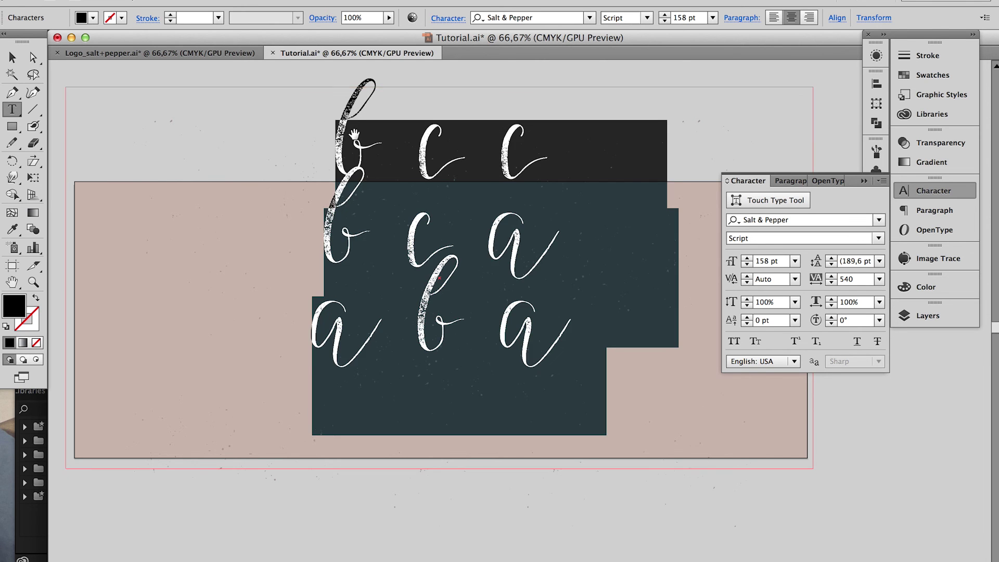
key(alt+Right)
key(alt+Right)
key(alt+Right)
key(alt+Right)
key(alt+Right)
key(alt+Right)
key(alt+Right)
key(alt+Right)
key(alt+Right)
key(alt+Right)
key(alt+Right)
key(alt+Right)
key(alt+Right)
key(alt+Right)
key(alt+Right)
key(alt+Right)
key(alt+Right)
key(alt+Right)
key(alt+Right)
key(alt+Right)
key(alt+Right)
key(alt+Right)
key(alt+Right)
key(alt+Right)
key(alt+Right)
key(alt+Right)
key(alt+Right)
key(alt+Right)
key(alt+Right)
key(alt+Right)
key(alt+Right)
key(alt+Right)
key(alt+Right)
key(alt+Down)
key(alt+Down)
key(alt+Down)
key(alt+Down)
key(alt+Down)
key(alt+Down)
key(alt+Down)
key(alt+Down)
key(alt+Down)
key(alt+Down)
key(alt+Down)
key(alt+Down)
key(alt+Down)
key(alt+Down)
key(alt+Down)
key(alt+Down)
key(alt+Down)
key(alt+Down)
key(alt+Down)
key(alt+Down)
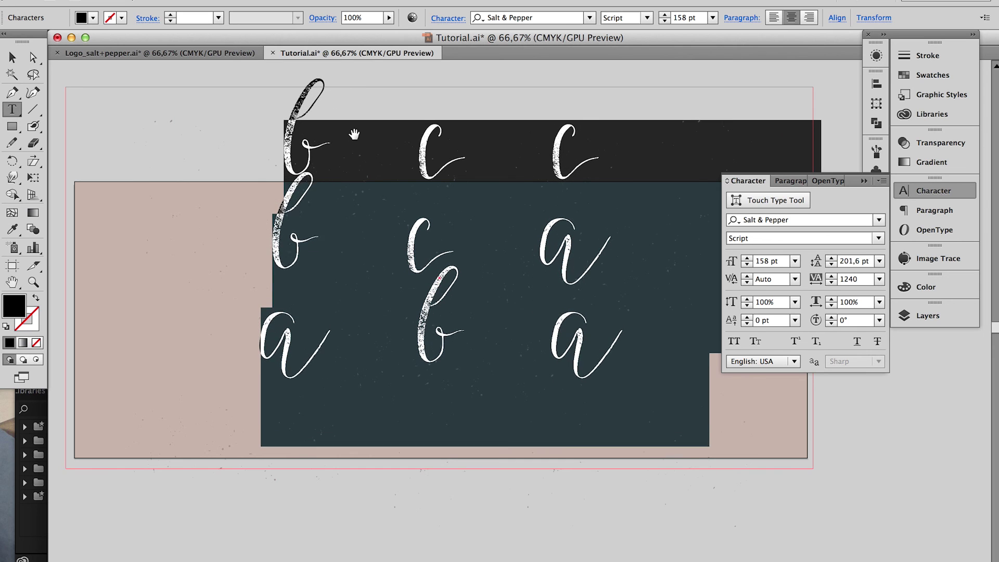
Switch the letters to Ornaments, fill them cream, and shift them down-left over the background
click(879, 238)
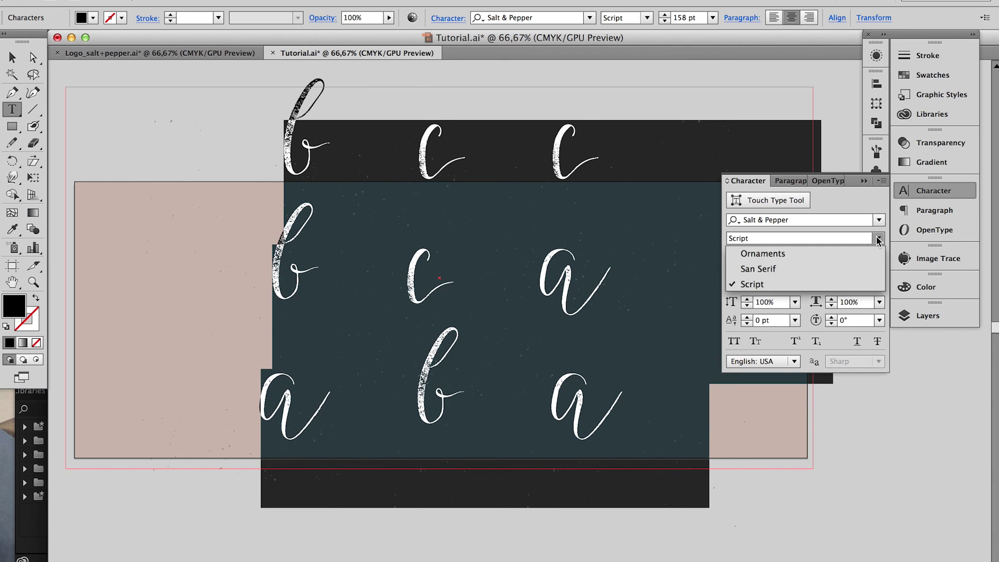
click(750, 252)
click(955, 74)
click(776, 115)
key(Escape)
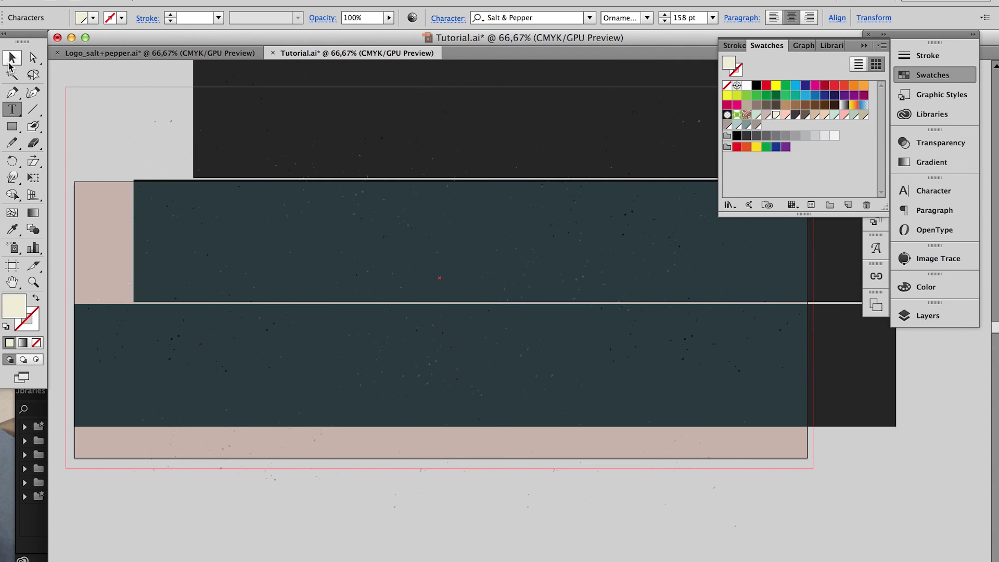
drag(451, 352, 406, 440)
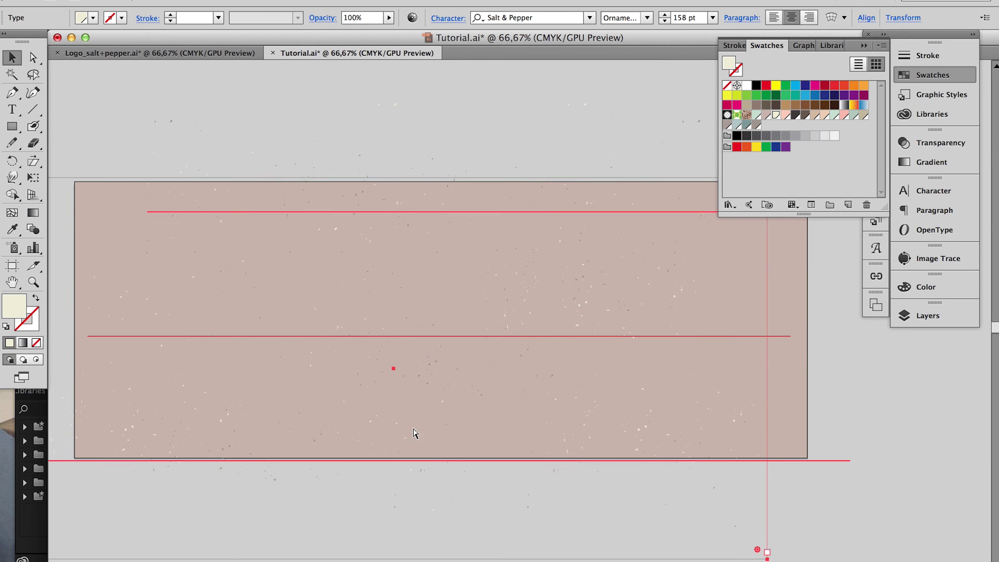
click(922, 419)
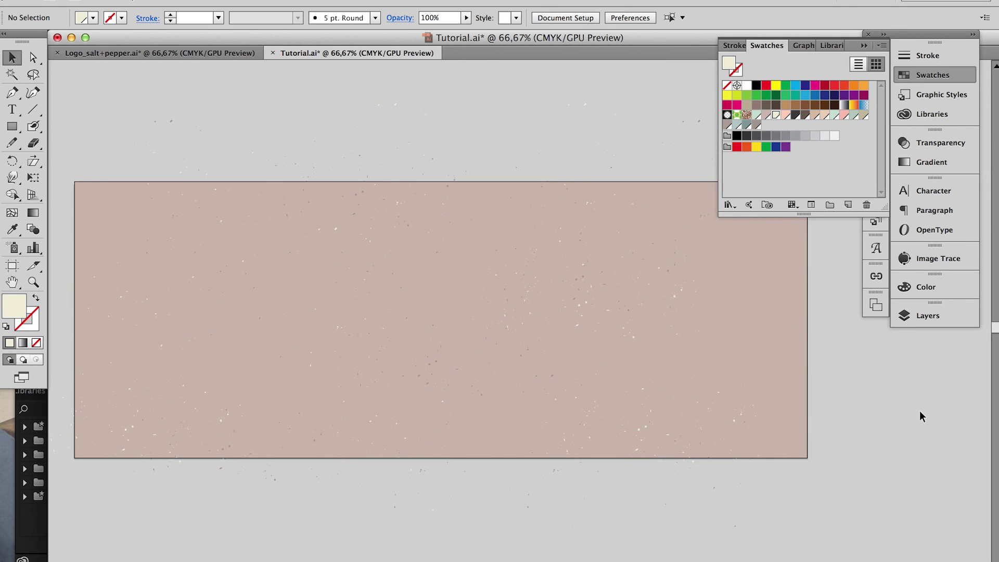
Show the Illustrations, Wreath and Logo layers again and pan to centre the header
scroll(799, 391, down, 3)
click(928, 315)
drag(733, 338, 732, 353)
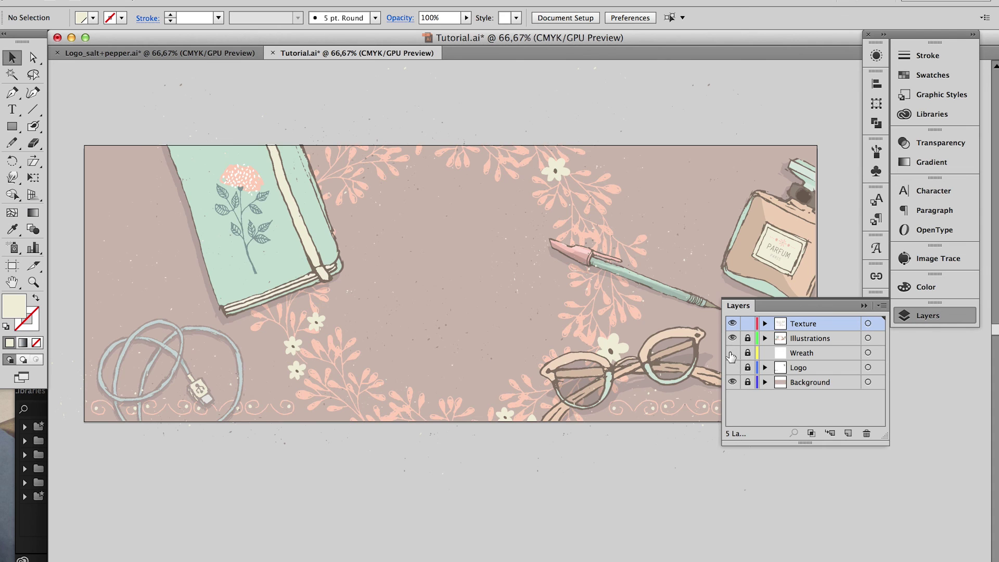
click(732, 367)
click(864, 306)
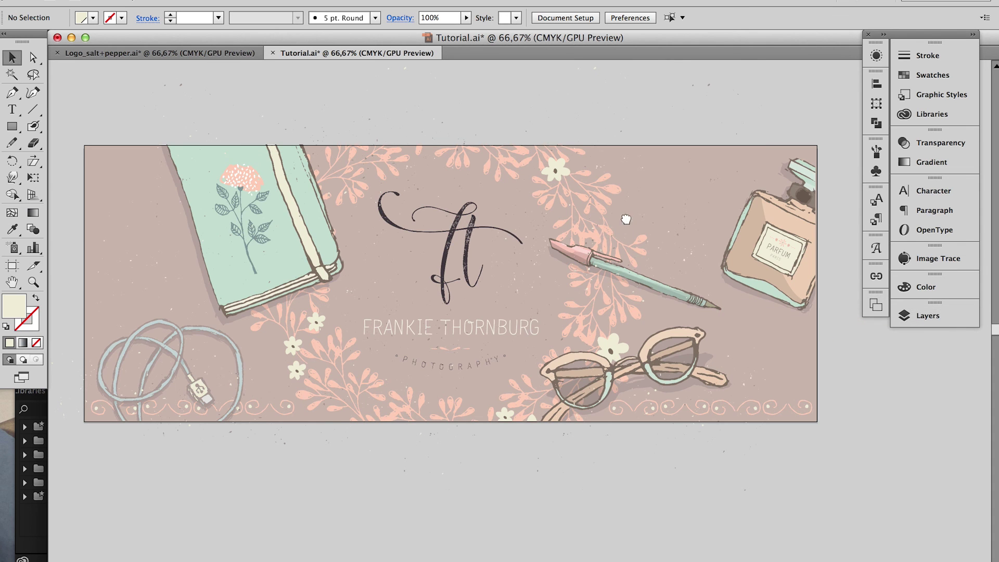
drag(626, 219, 634, 244)
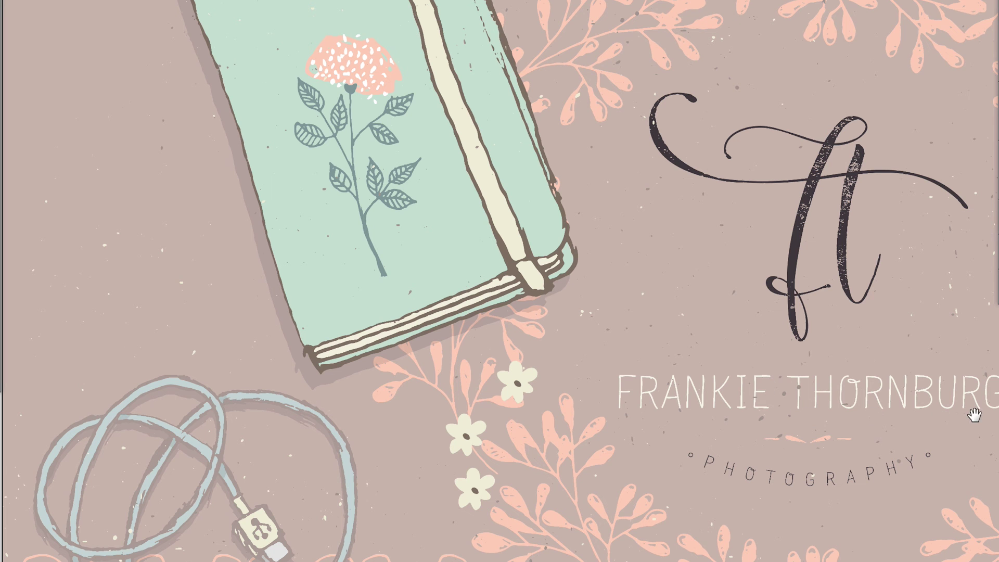
drag(975, 415, 660, 411)
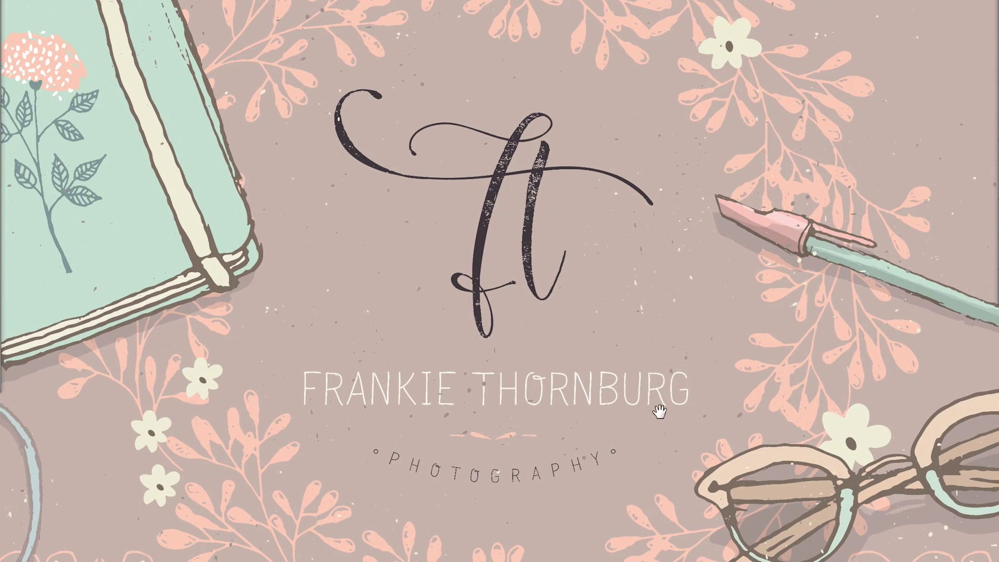